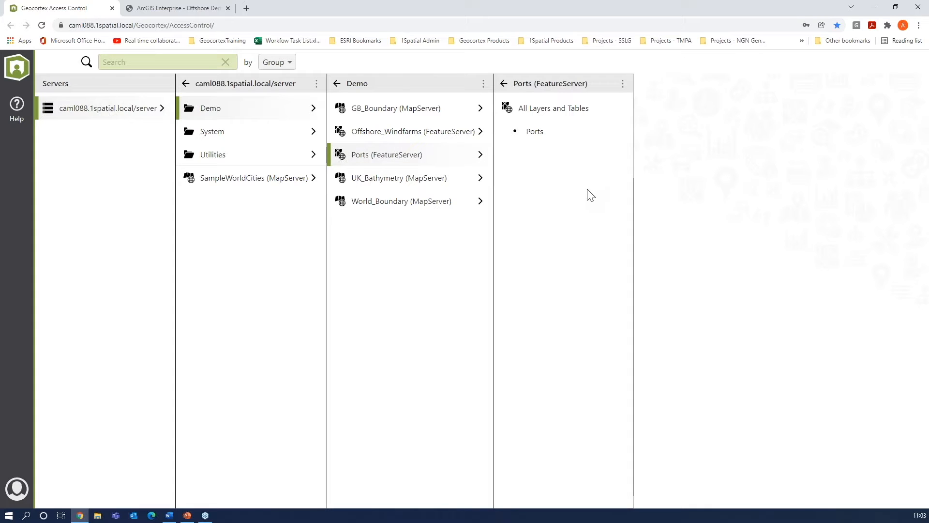
Step: Open the permissions of the Ports layer, and view the server's ArcGIS REST services directory
click(536, 133)
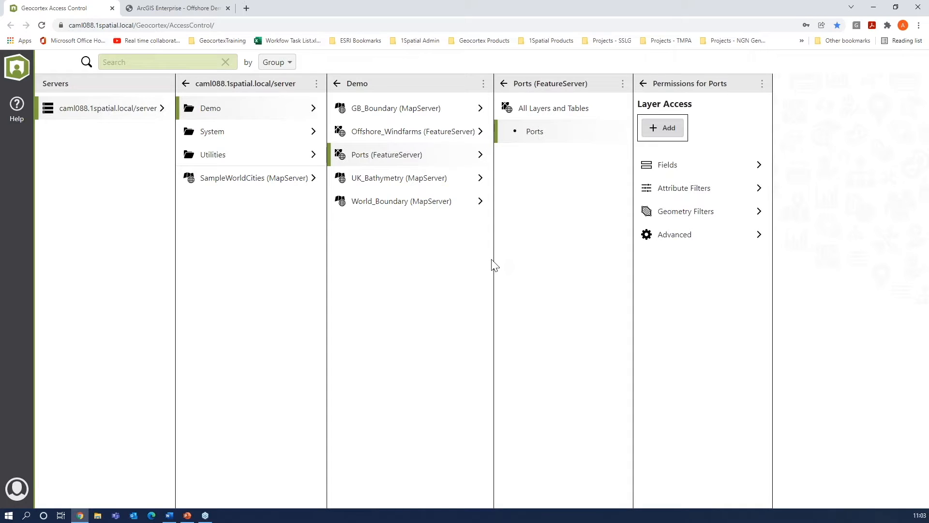
click(317, 86)
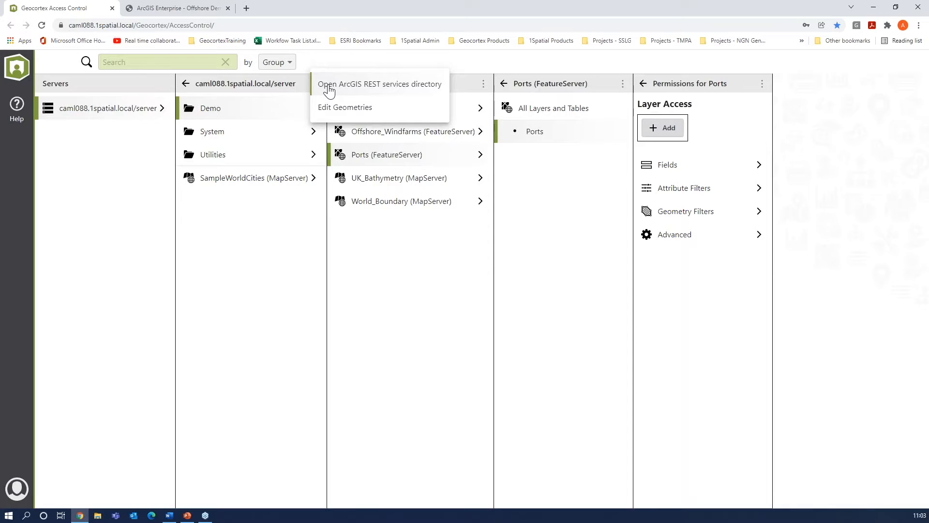
click(329, 87)
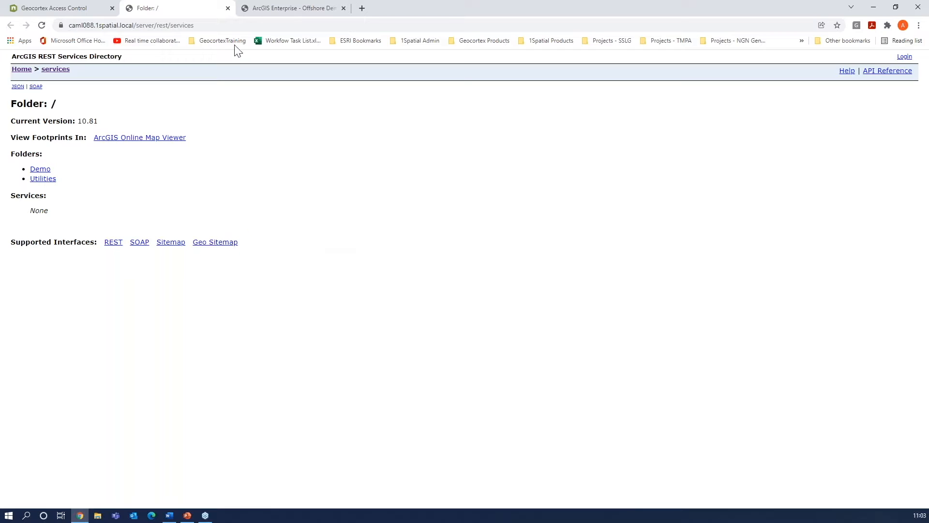
click(227, 8)
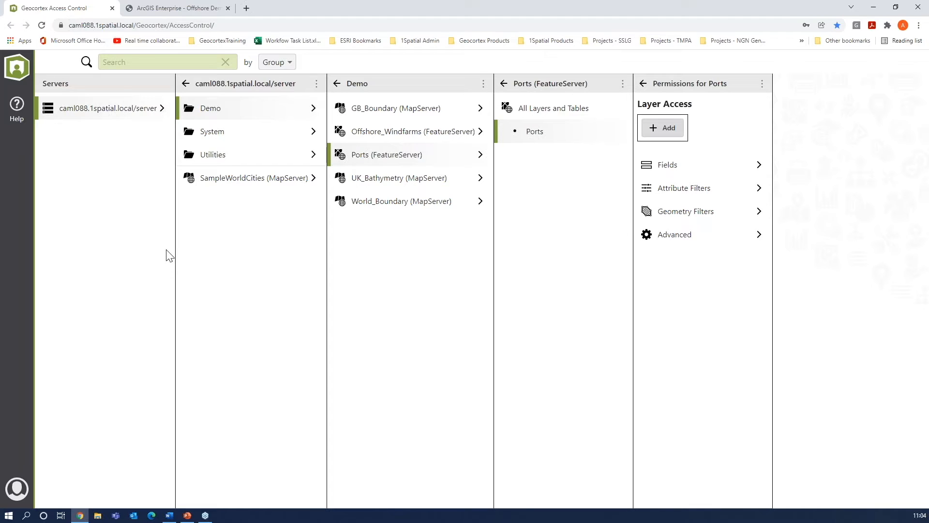
Step: Switch to the Offshore Demo web map and inspect the attributes of a wind farm off England's east coast
click(165, 8)
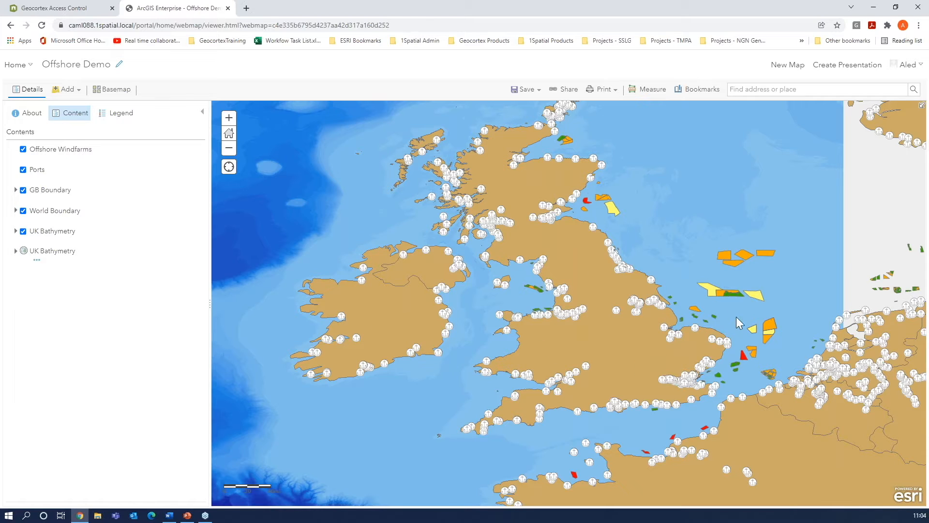
click(770, 328)
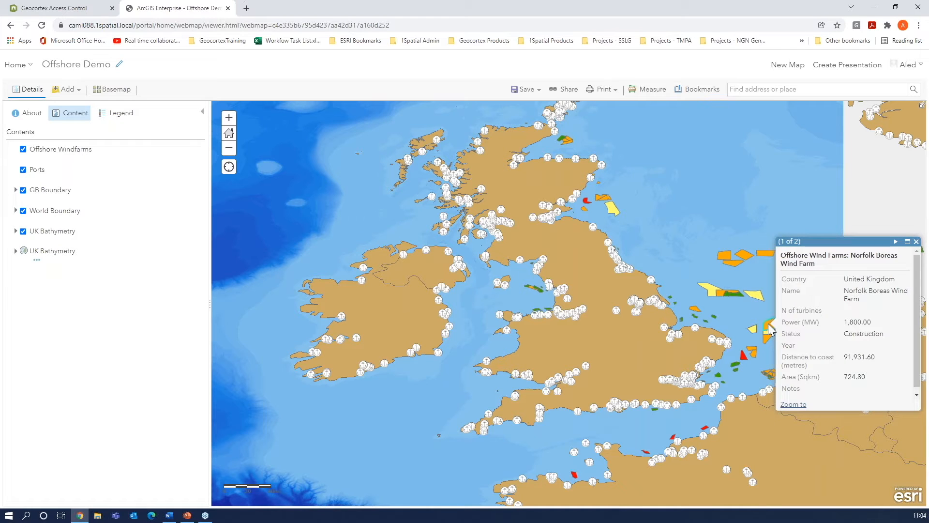
click(916, 243)
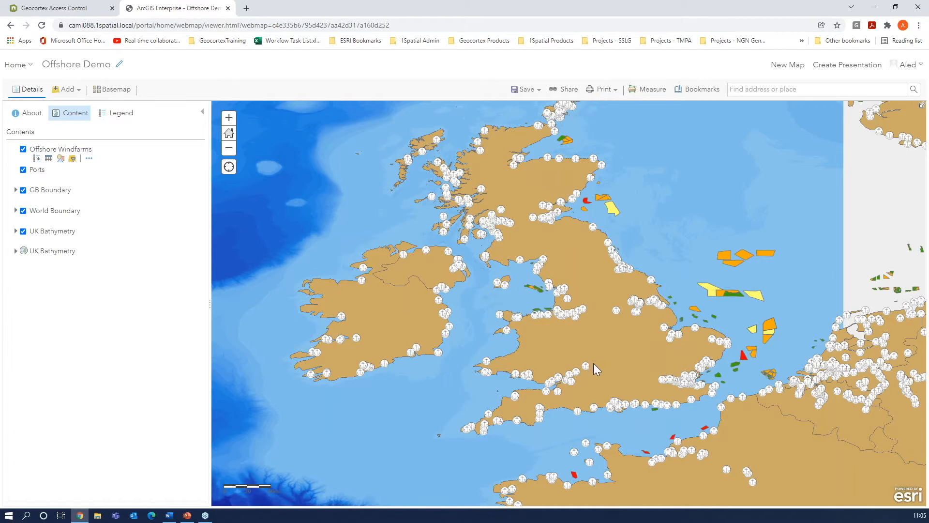
drag(611, 353, 574, 357)
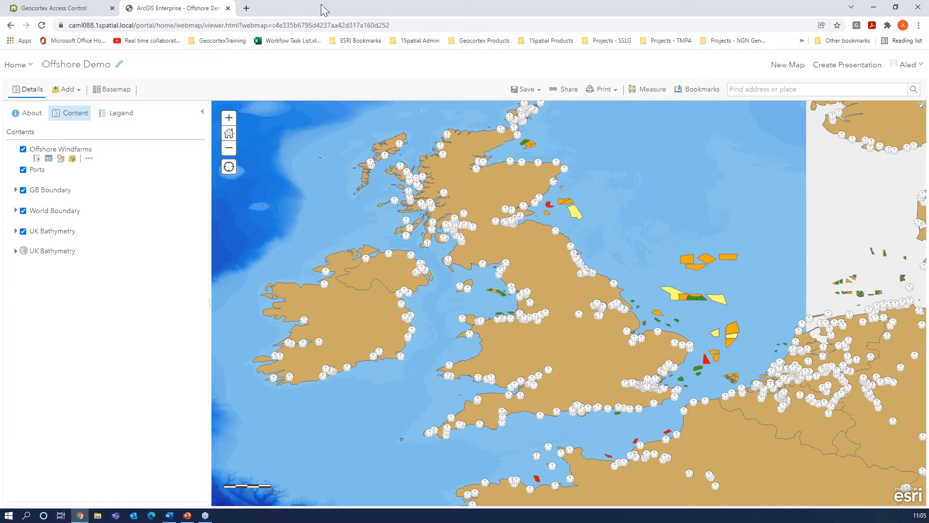
Step: Switch to Geocortex Access Control and add a geometry filter for All Users on the Ports layer
click(55, 10)
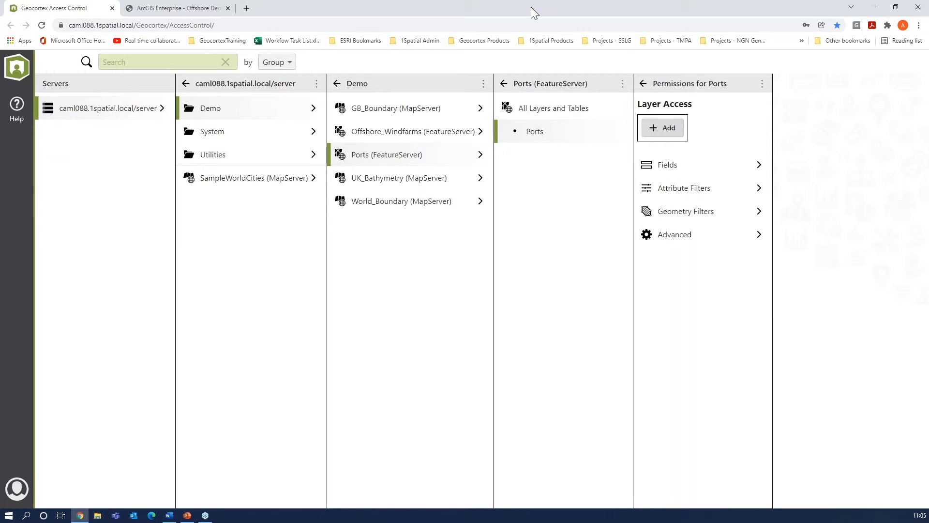
click(523, 139)
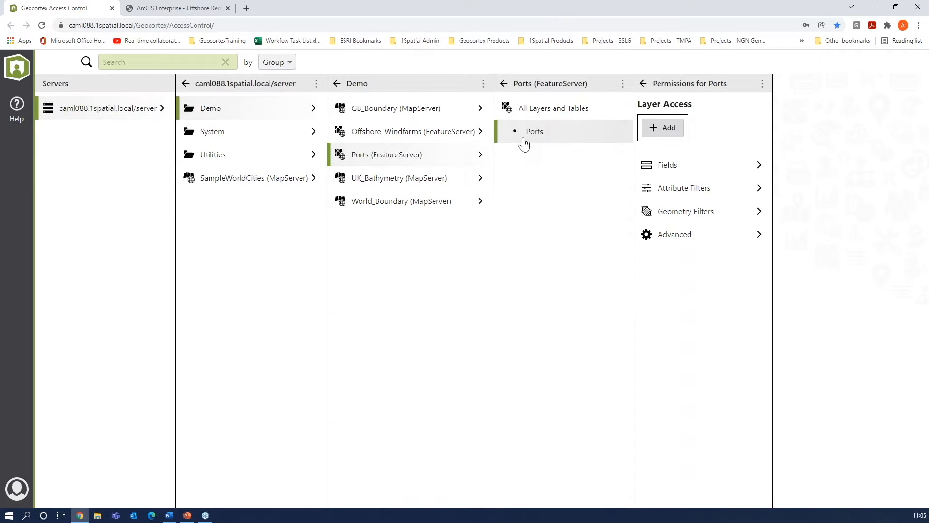
click(685, 219)
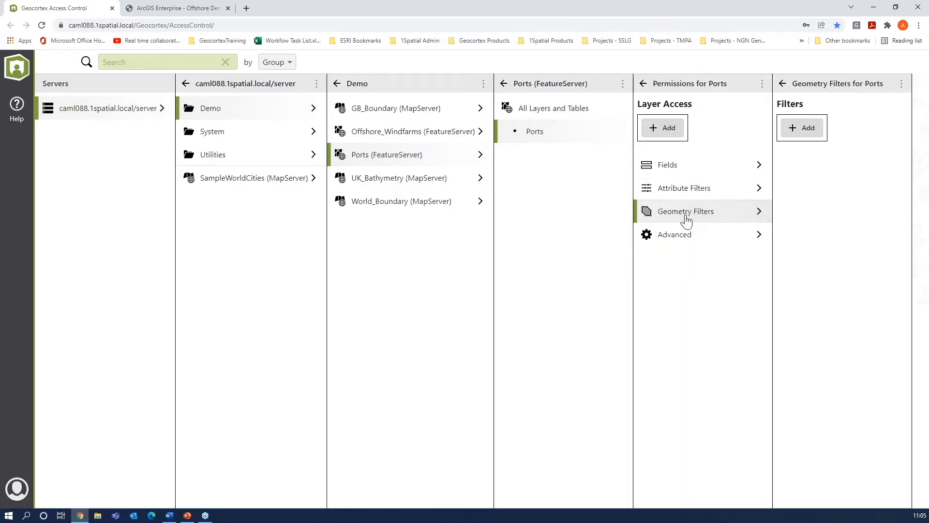
click(803, 128)
text(all)
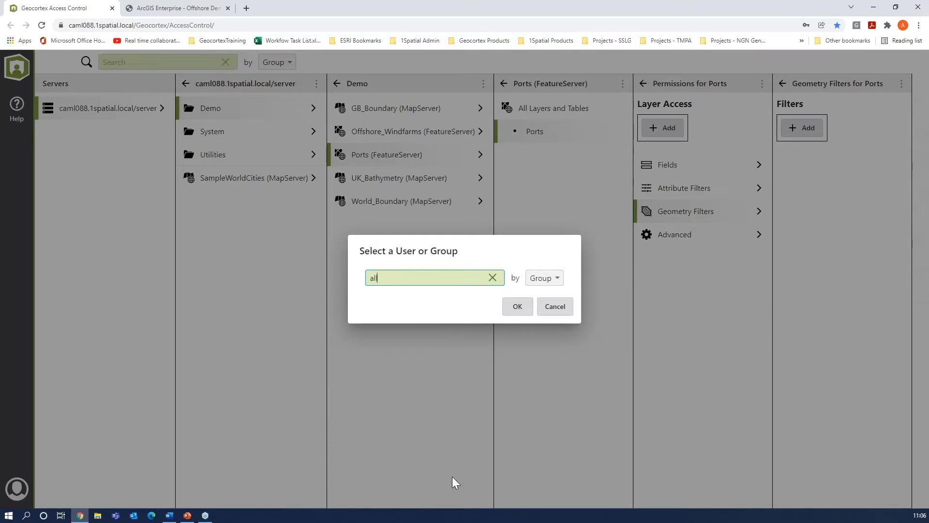
click(429, 298)
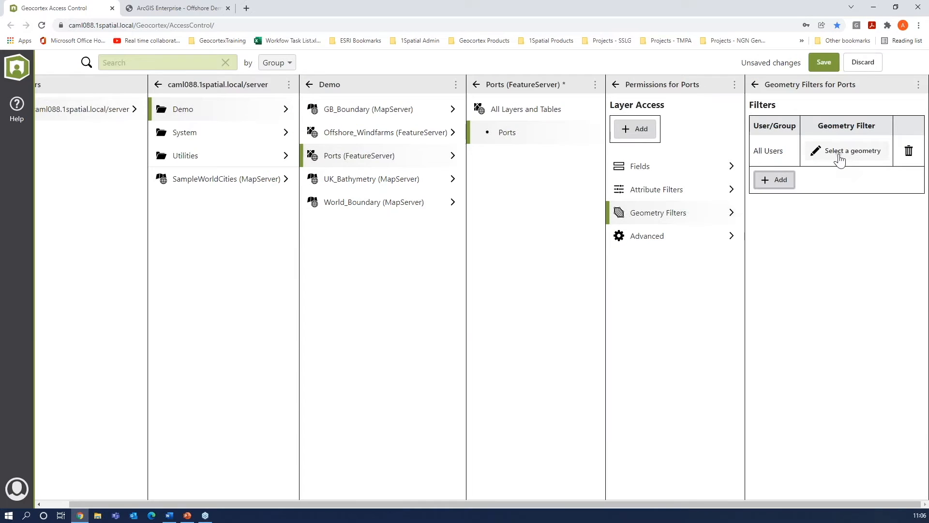
Step: Review the map and JSON of the England_Coast geometry, assign it to the All Users filter, and save
click(839, 157)
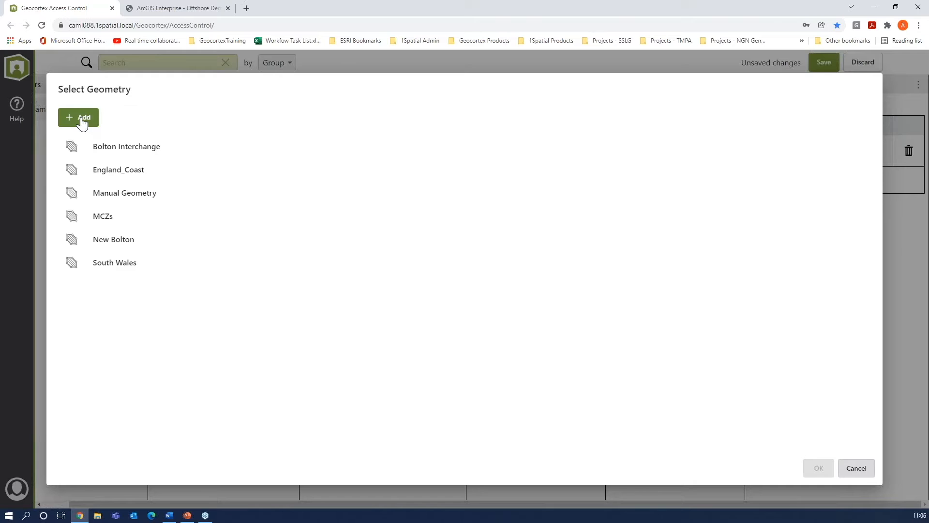
click(115, 176)
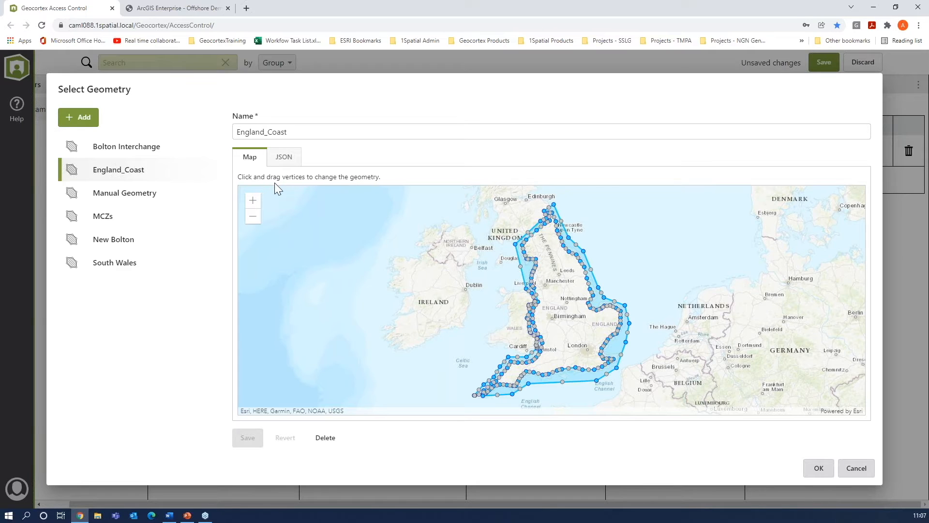
click(285, 158)
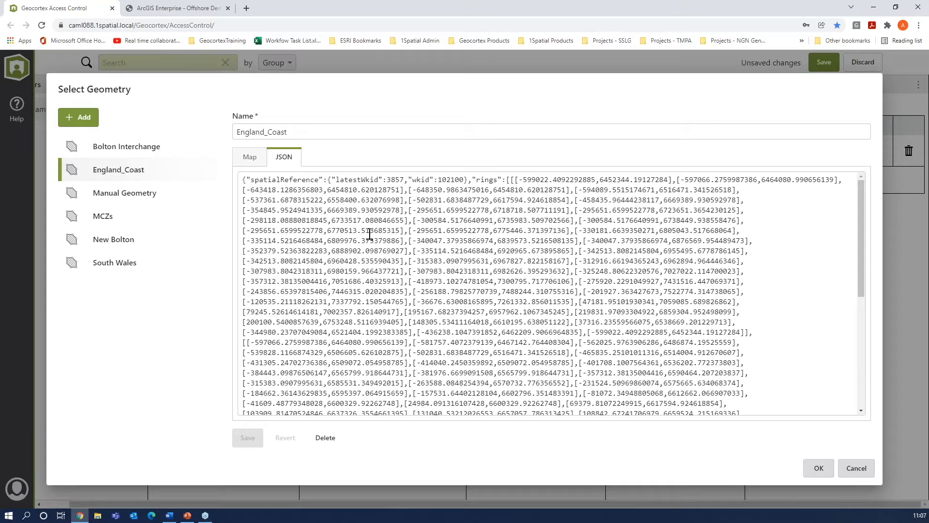
click(251, 160)
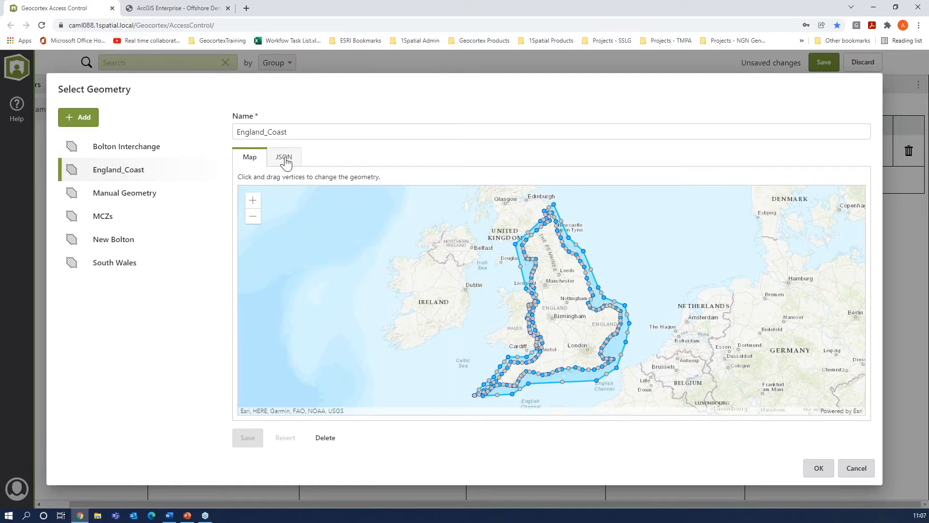
click(284, 158)
click(247, 158)
click(818, 468)
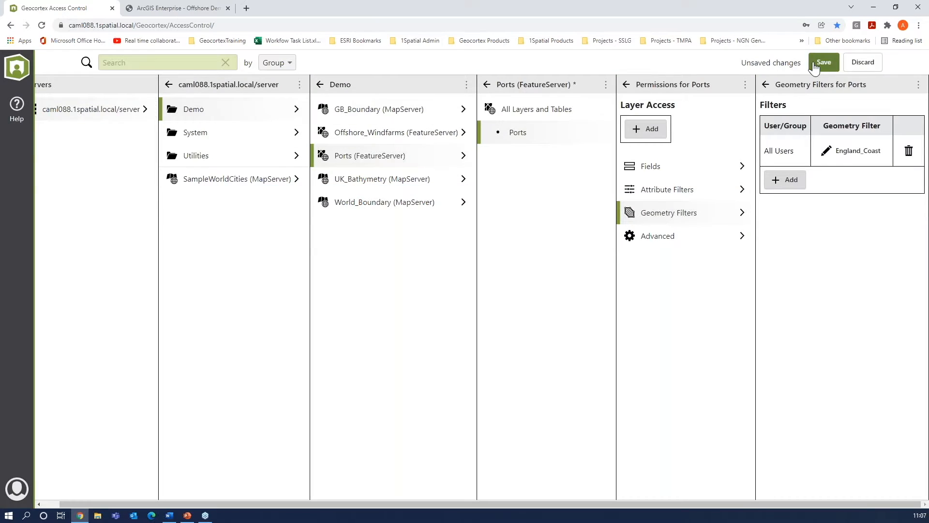
Step: Reload the Offshore Demo web map and inspect the attributes of the wind farms off the Belgian and Dutch coast
click(147, 11)
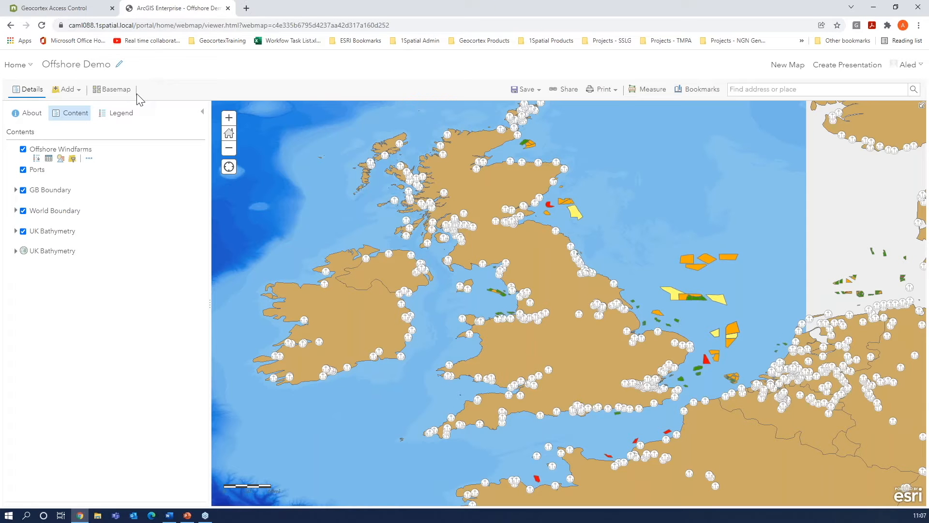
click(41, 26)
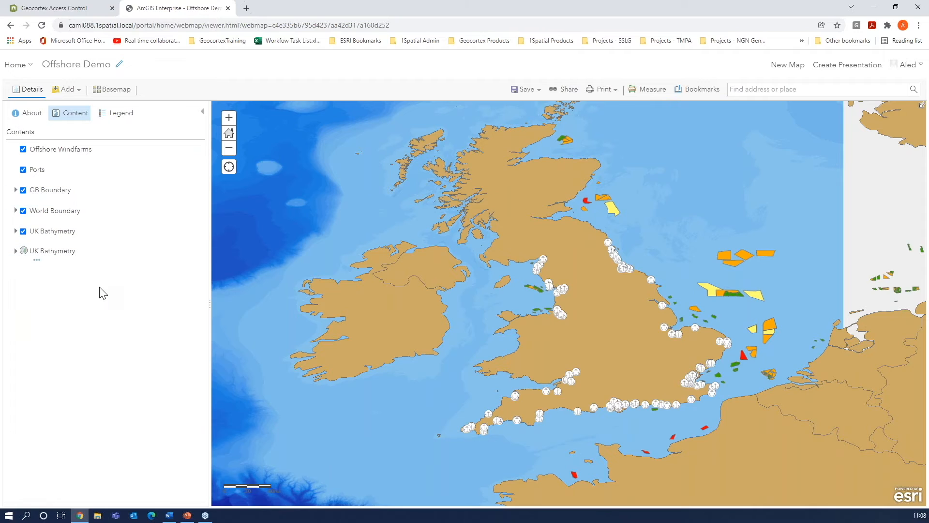
drag(605, 344, 430, 335)
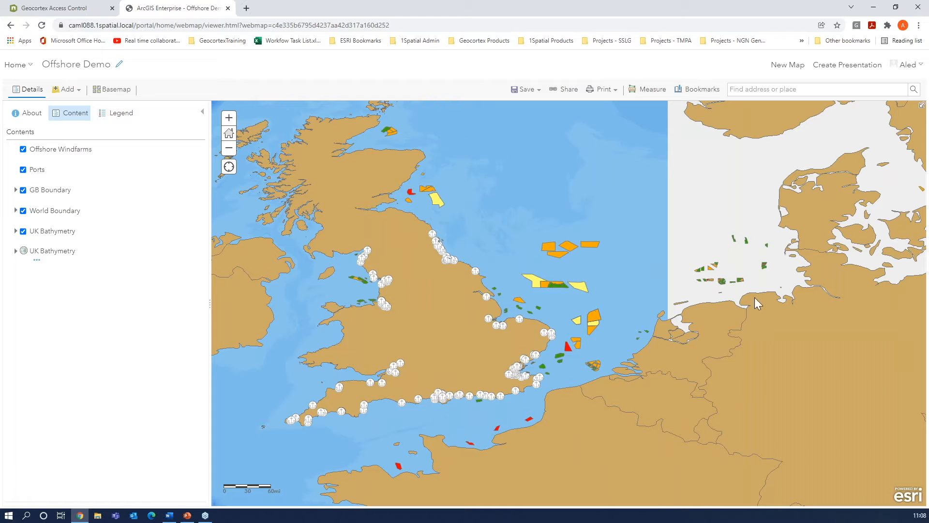
click(594, 363)
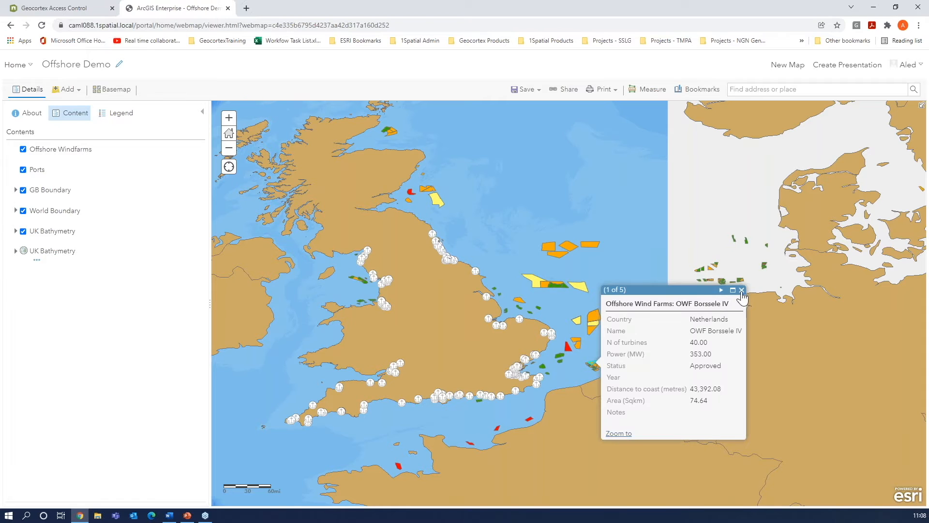
click(741, 295)
click(591, 368)
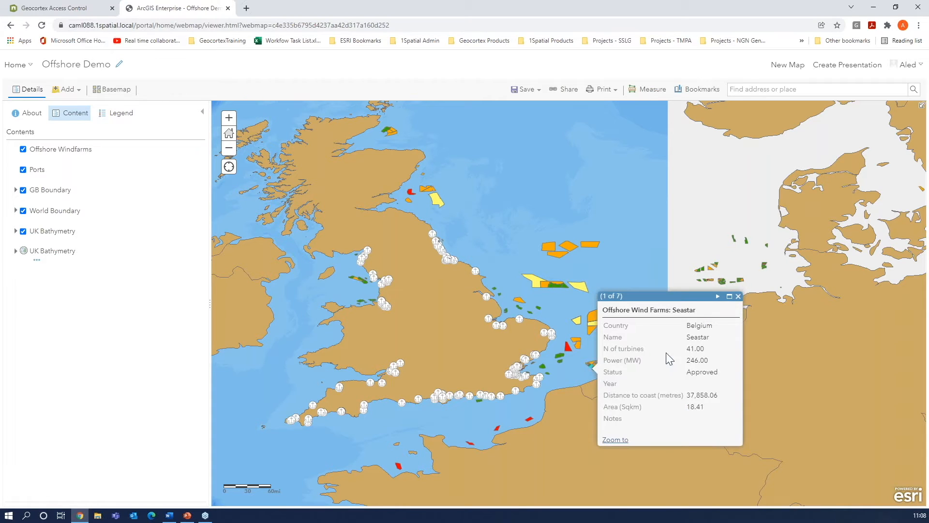
click(739, 296)
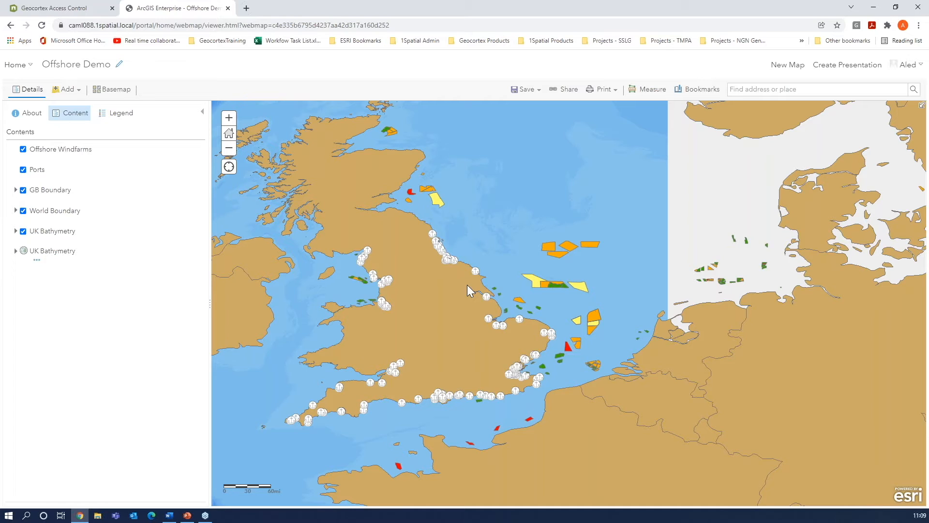
Step: Return to Geocortex Access Control and add an attribute filter for All Users on the Offshore Wind Farms layer
click(38, 8)
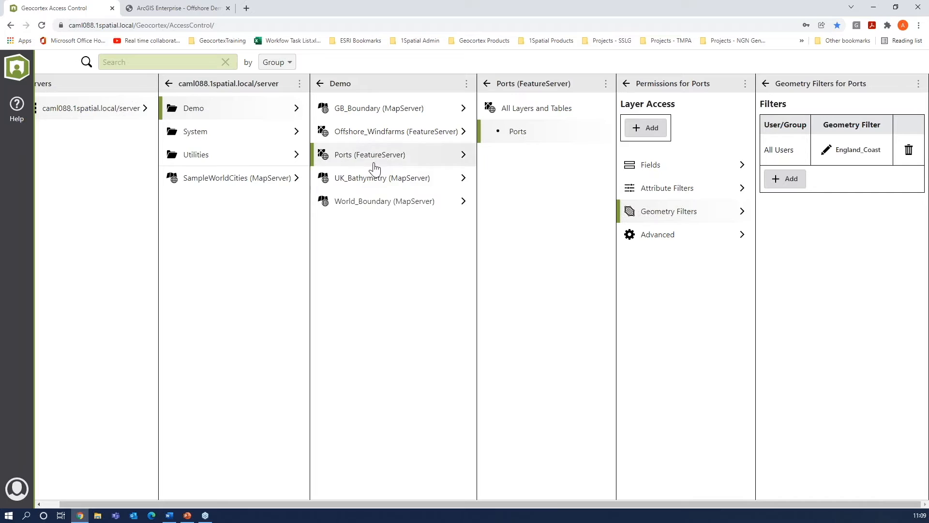
click(370, 132)
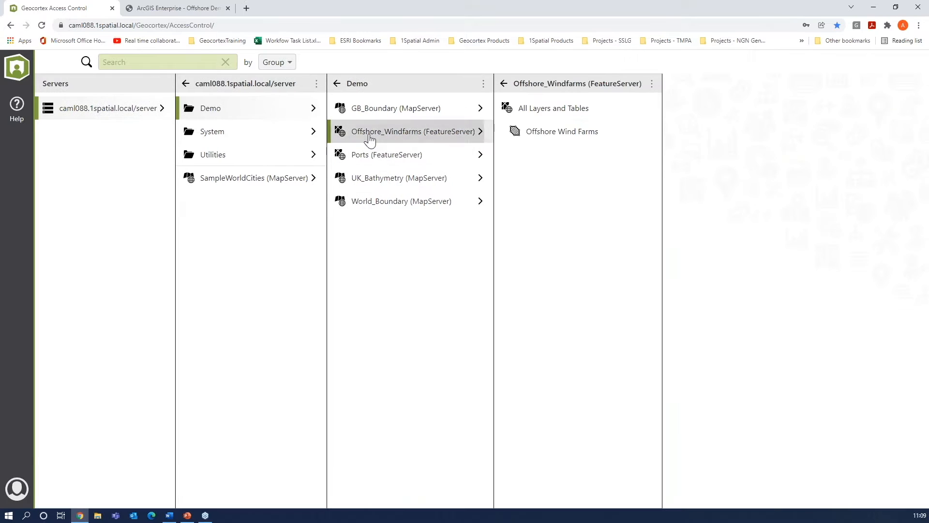
click(532, 139)
click(750, 194)
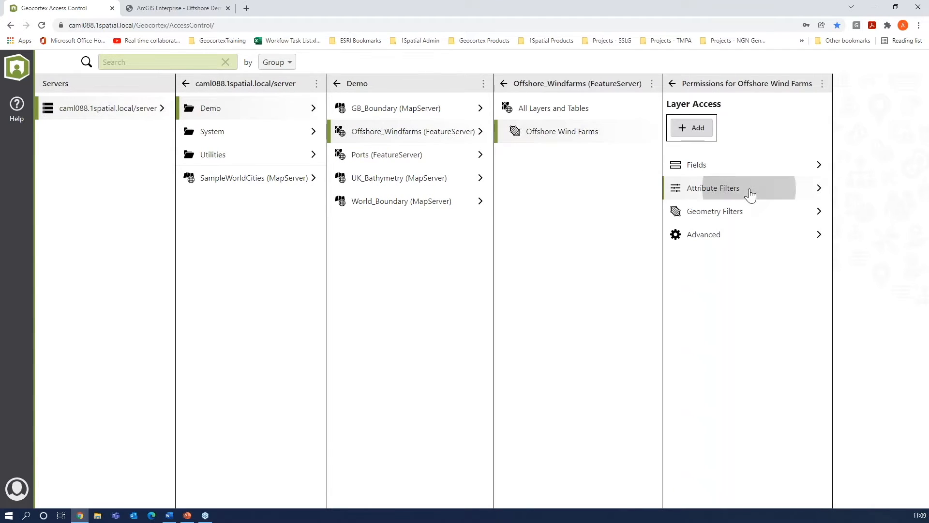
click(773, 130)
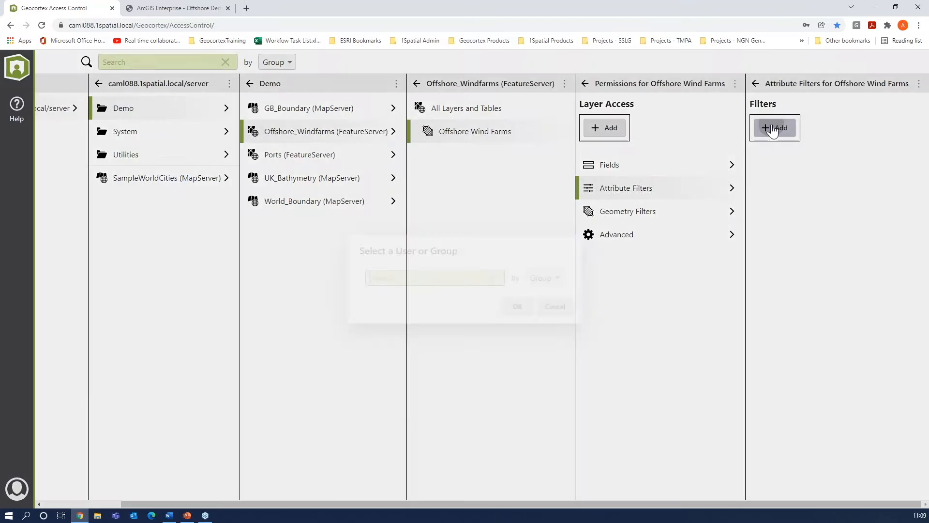
text(all)
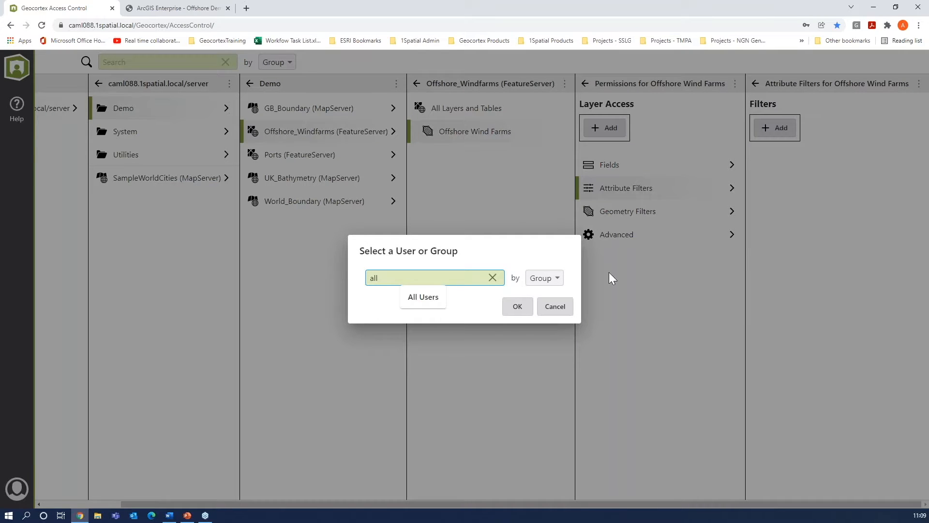
click(414, 299)
Step: Set the All Users filter condition to Country = 'Germany' and save the changes
click(836, 150)
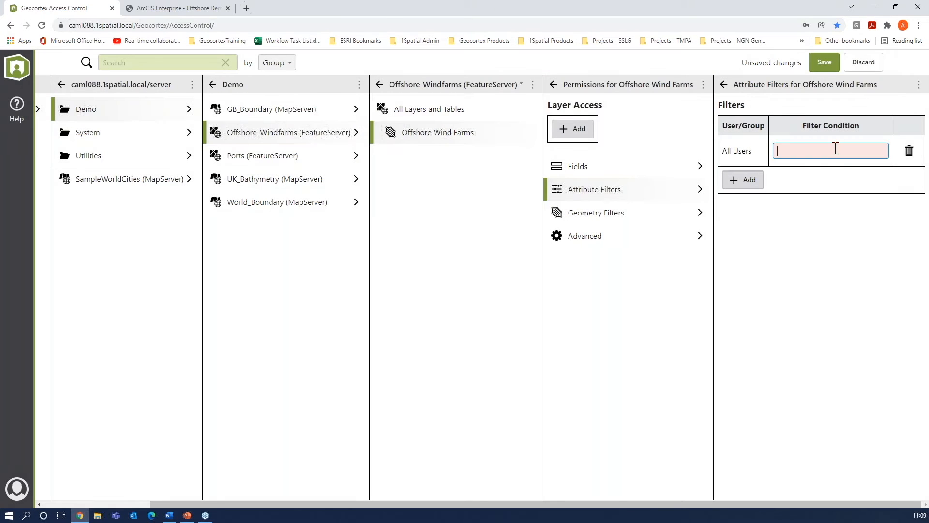
text(Country)
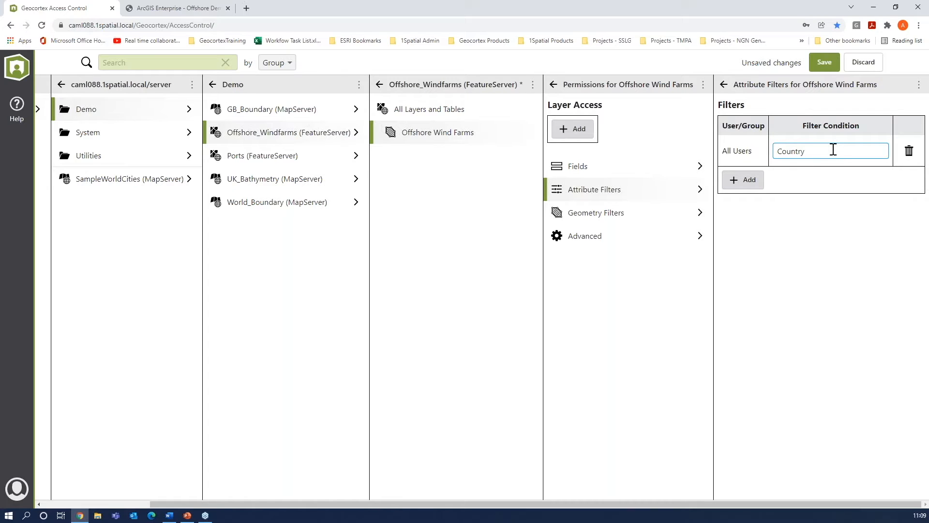
text( = 'Germany')
click(825, 62)
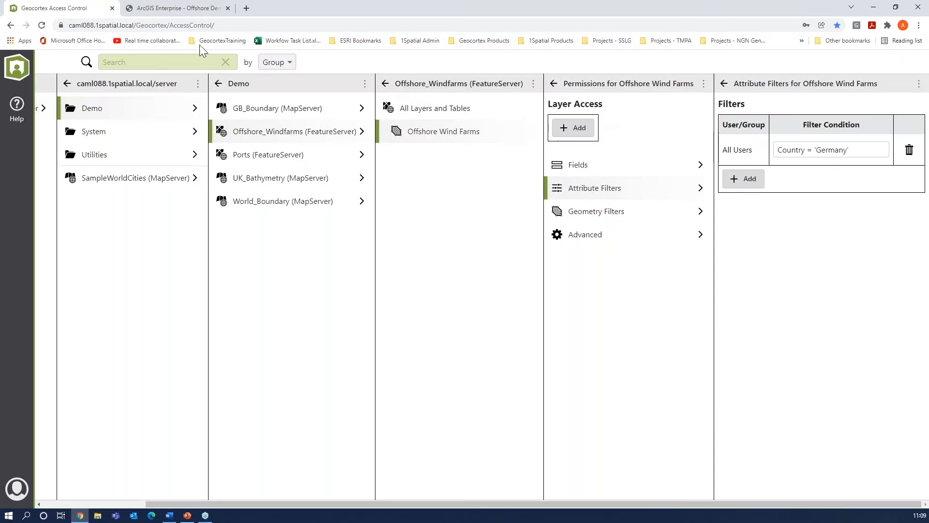
Step: Reload the Offshore Demo web map and inspect the attributes of a wind farm off the German North Sea coast
click(194, 7)
click(42, 25)
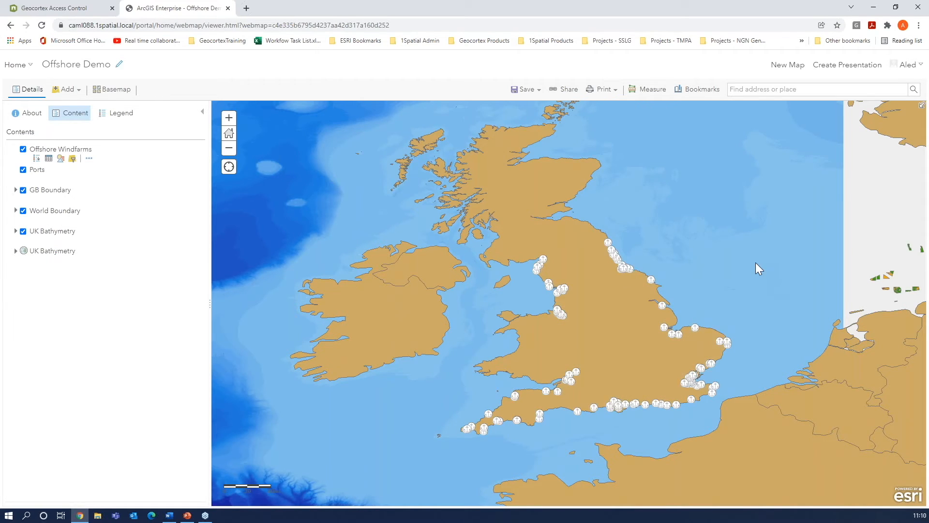
drag(758, 269, 735, 280)
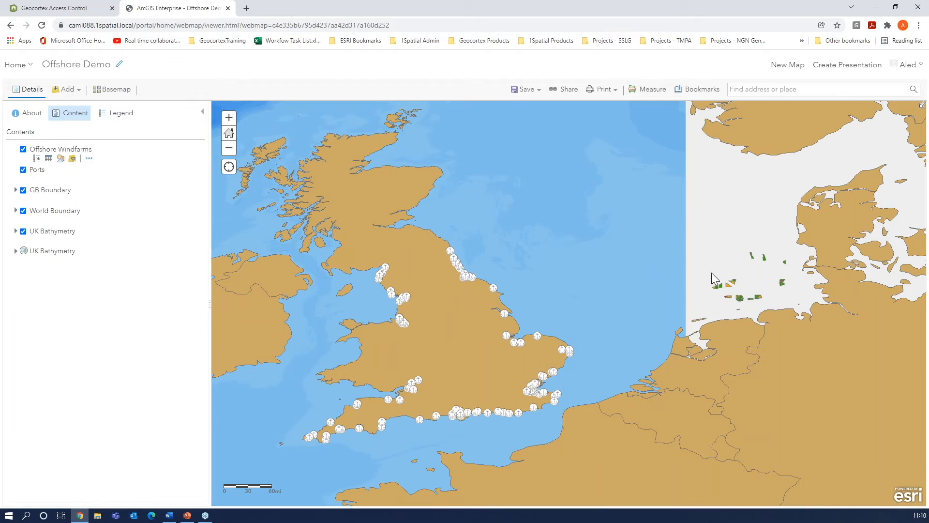
click(784, 262)
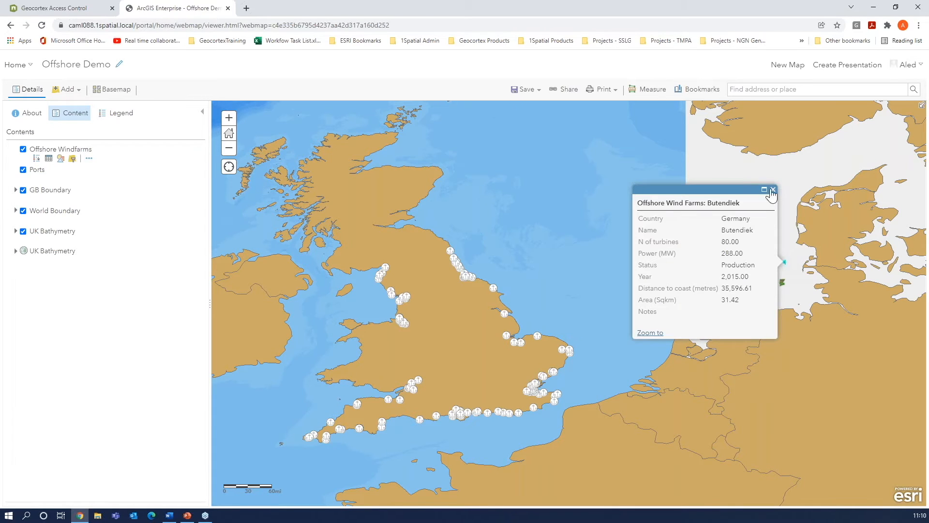
Step: Close the wind farm's details and inspect the attributes of another one near the coast by the Dutch-German border
click(773, 189)
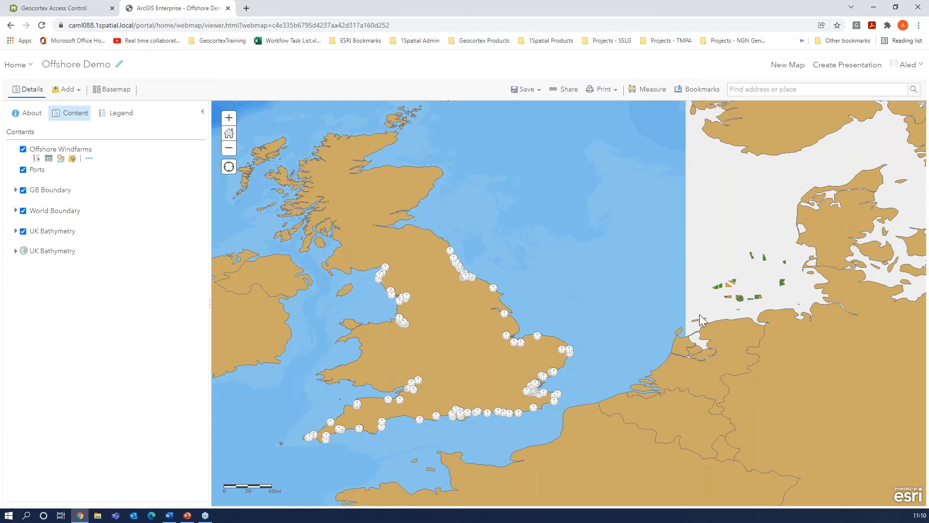
click(739, 311)
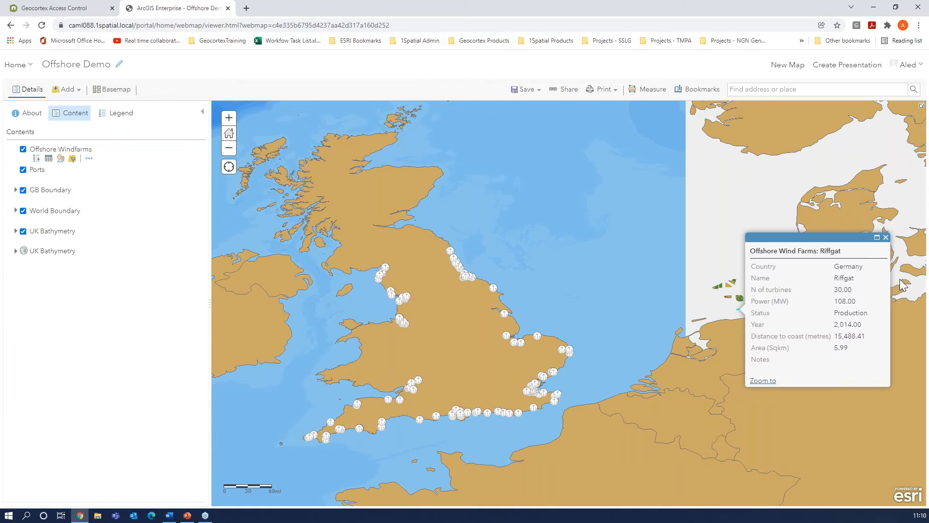
click(886, 237)
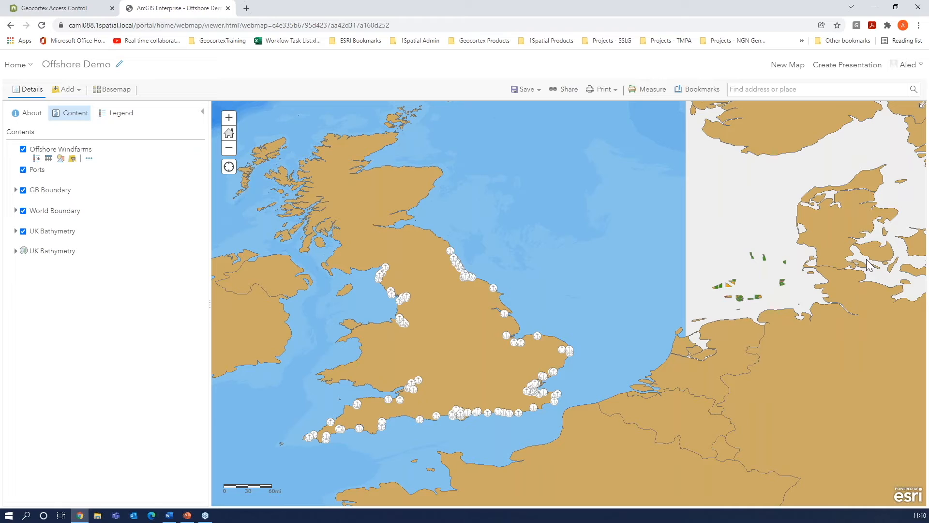
Step: Return to Geocortex Access Control, delete the All Users attribute filter on the Offshore Wind Farms layer and save the changes
click(76, 11)
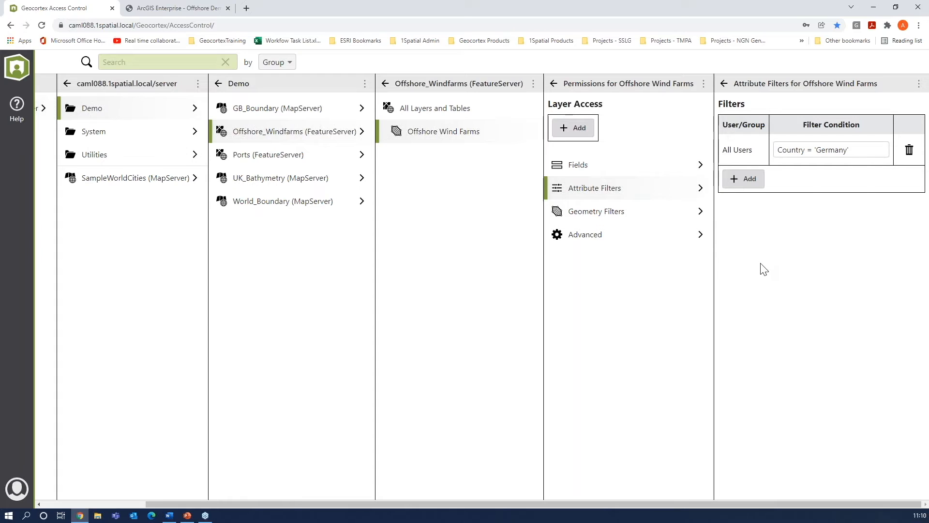
click(910, 151)
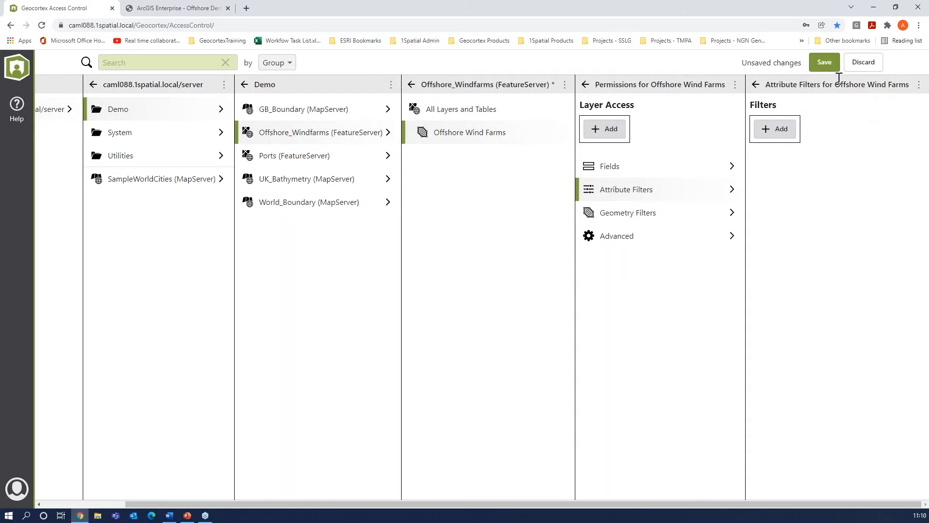
click(823, 63)
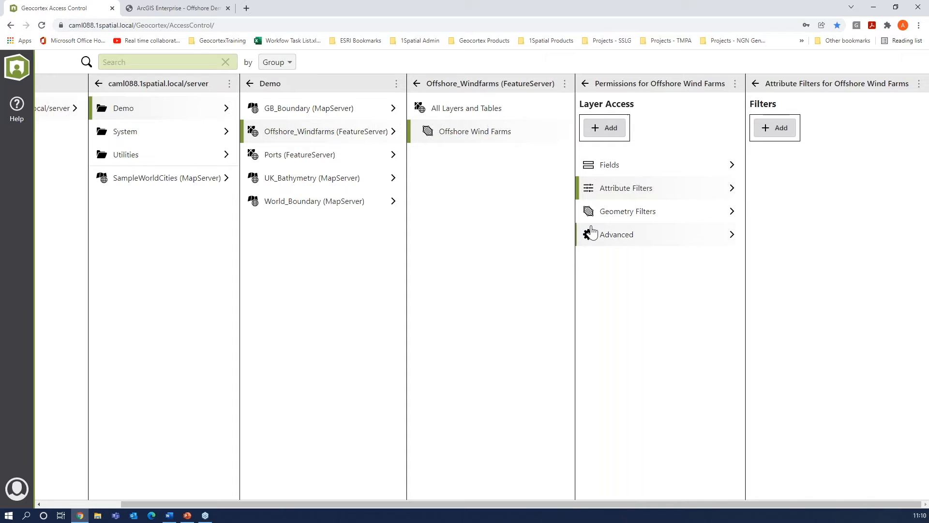
Step: Add an advanced permission for All Users on the Offshore Wind Farms layer
click(636, 236)
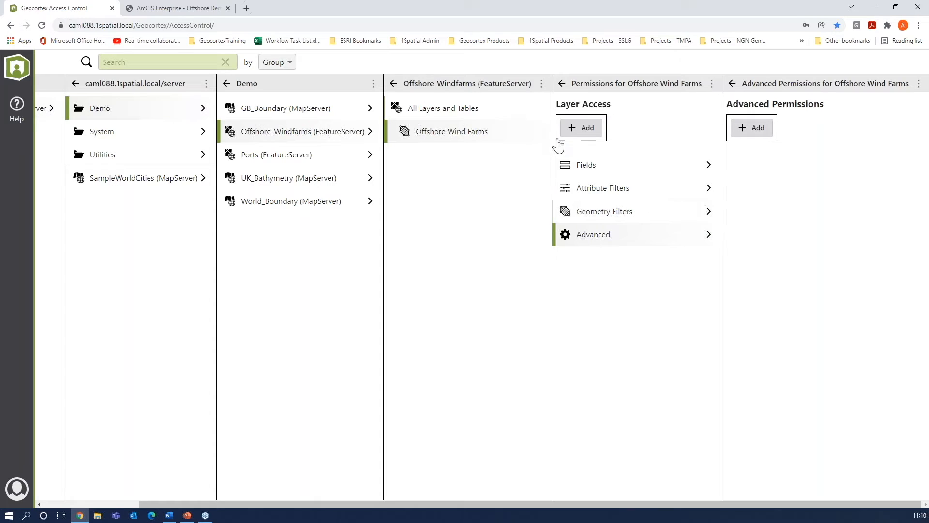
click(751, 129)
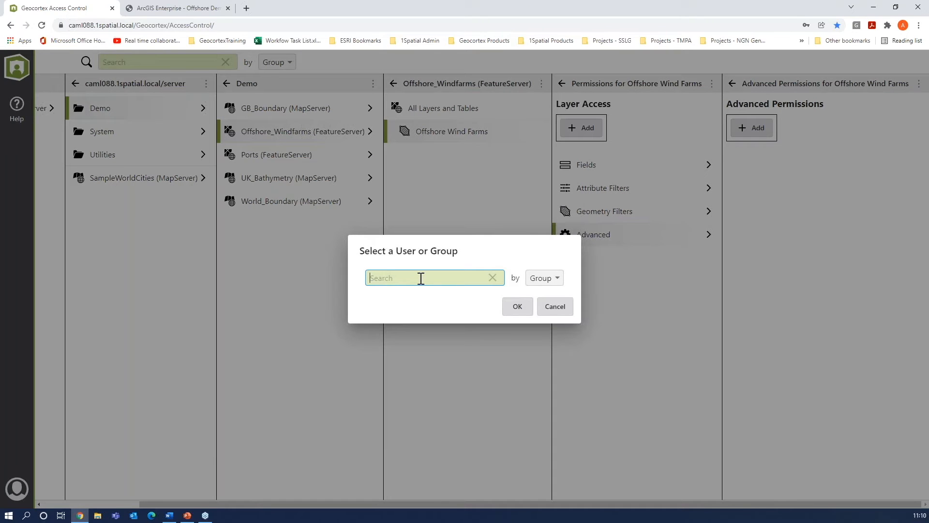
text(all)
click(431, 299)
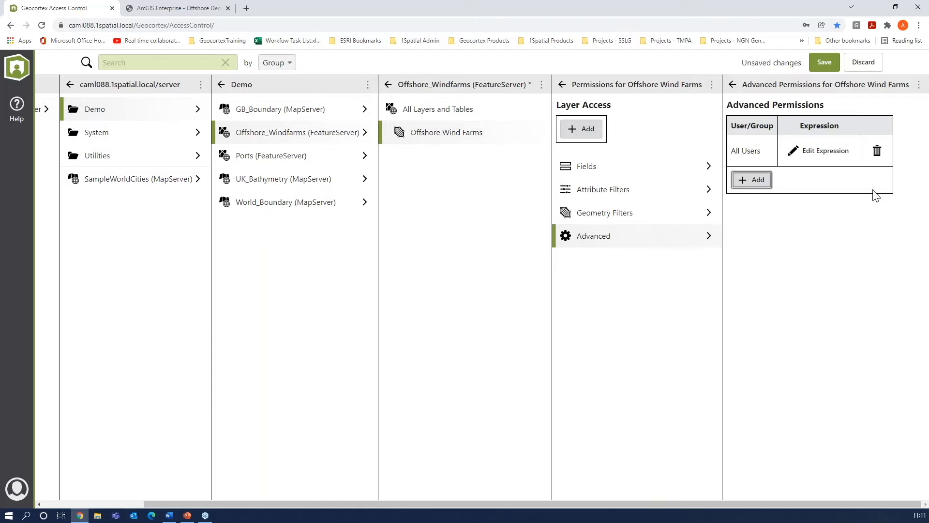
Step: Edit the All Users expression and start a const lookup object that maps Geocortexdemo to "United Kingdom"
click(824, 147)
click(108, 125)
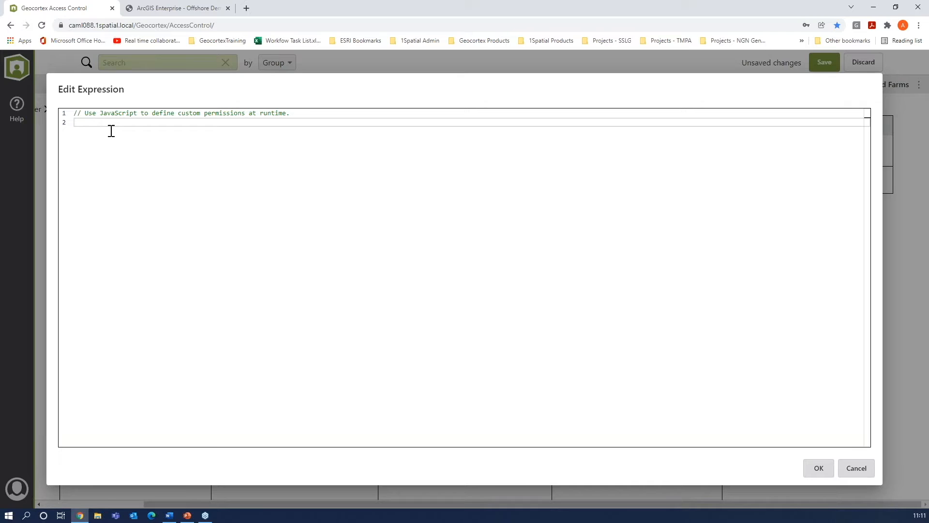
text(const lockup = {)
key(Return)
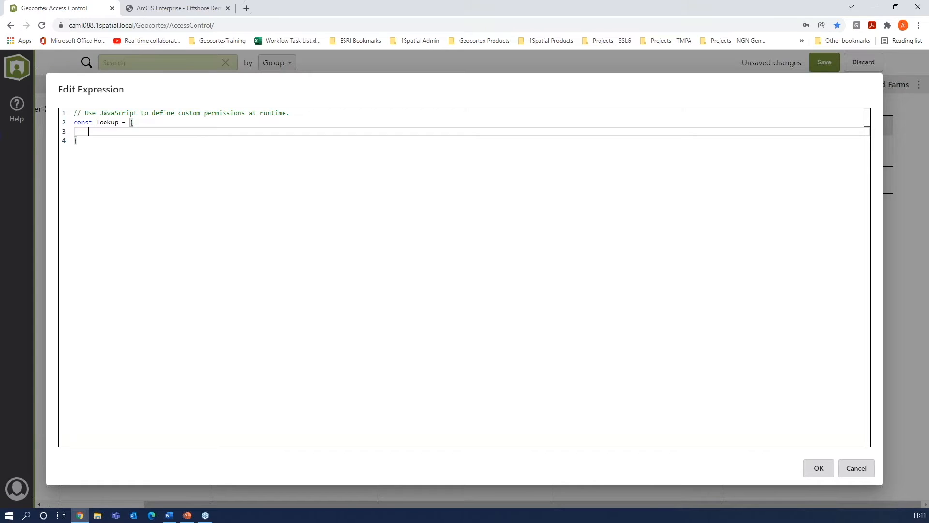
text(Ge)
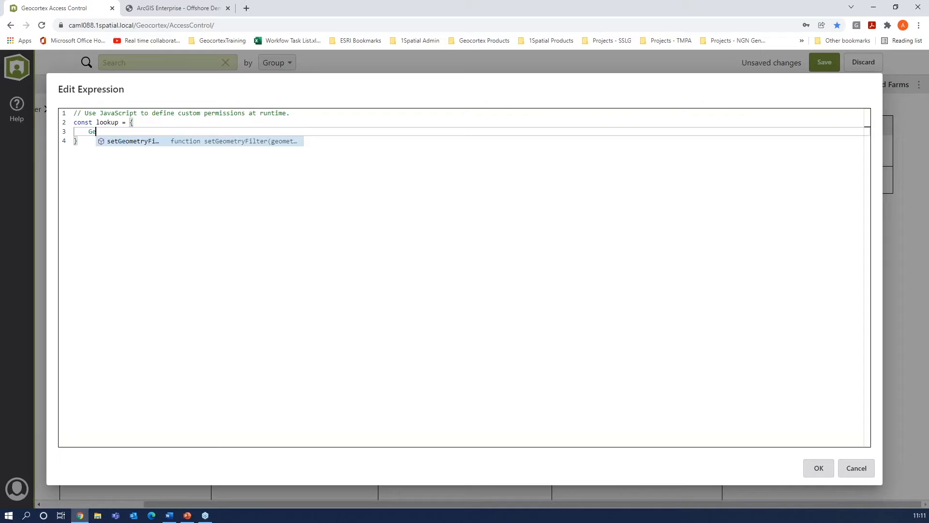
text(ocorte)
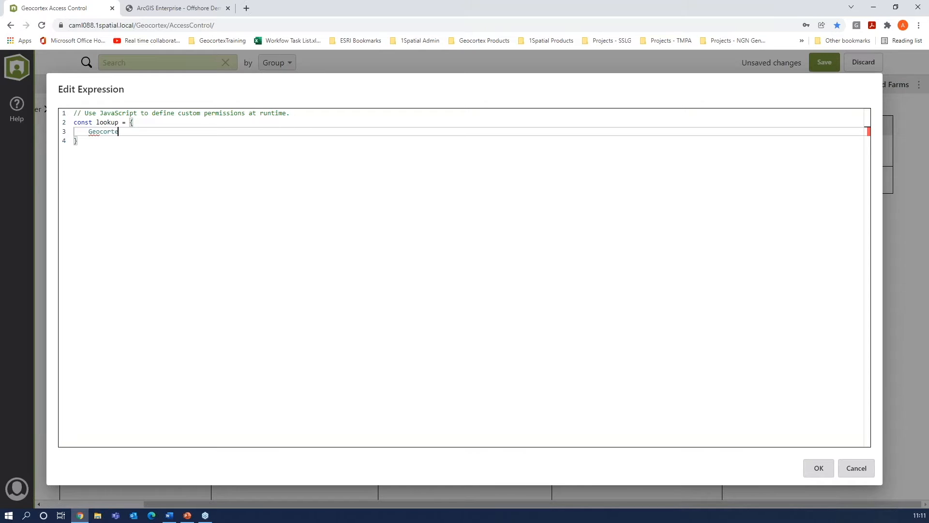
text(xdemo: "United Kingdom",)
key(Return)
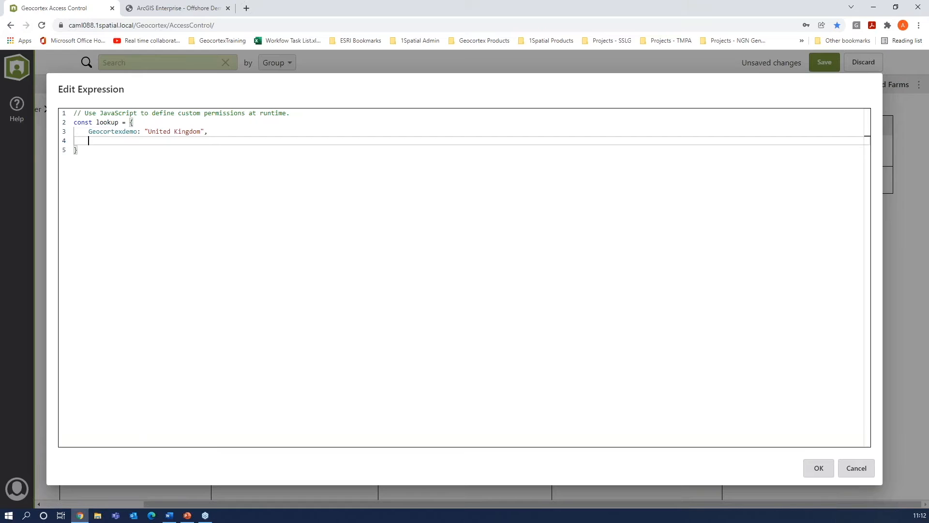
Step: Add two more user names to the lookup object, mapped to "Germany" and "Belgium", and end the object with a semicolon
text(JohnDoe)
text(: )
text(")
text(Gem)
text(many)
key(End)
text(,)
key(Return)
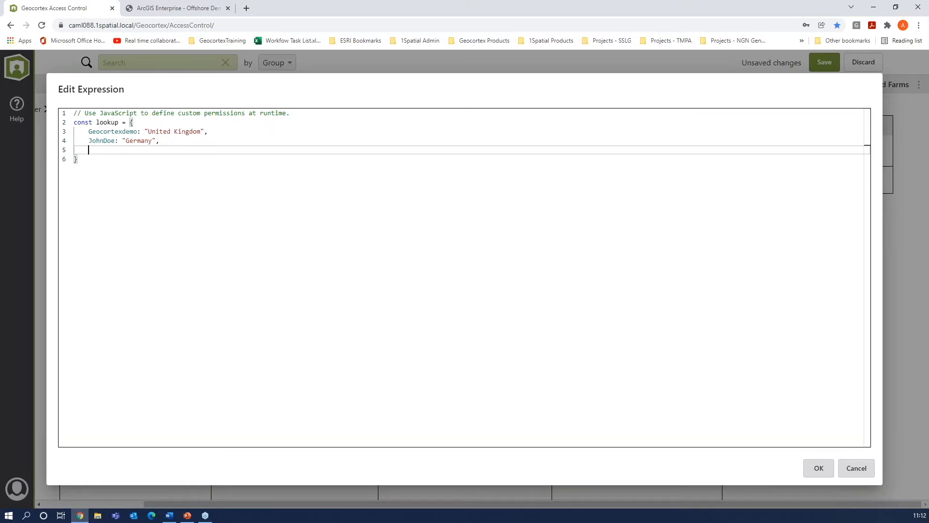
text(JaneDoe: "Belgium",)
click(86, 163)
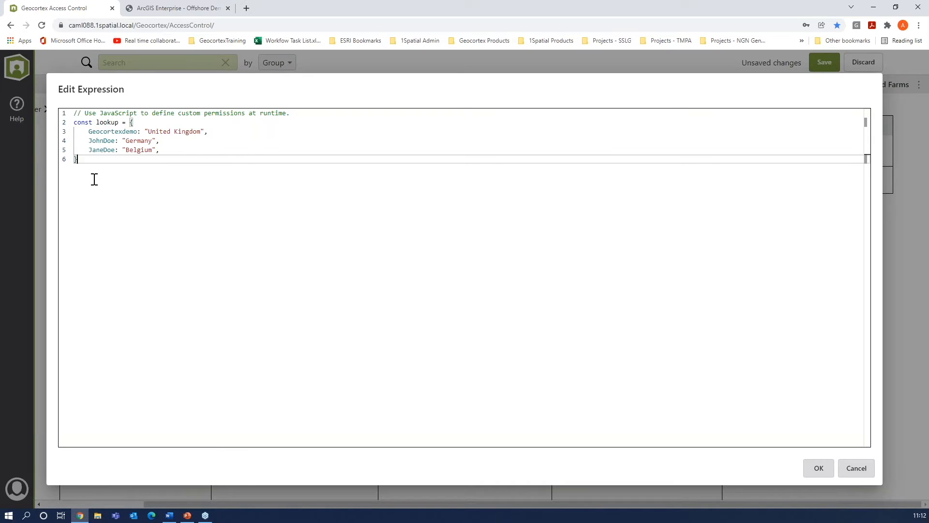
text(;)
key(Return)
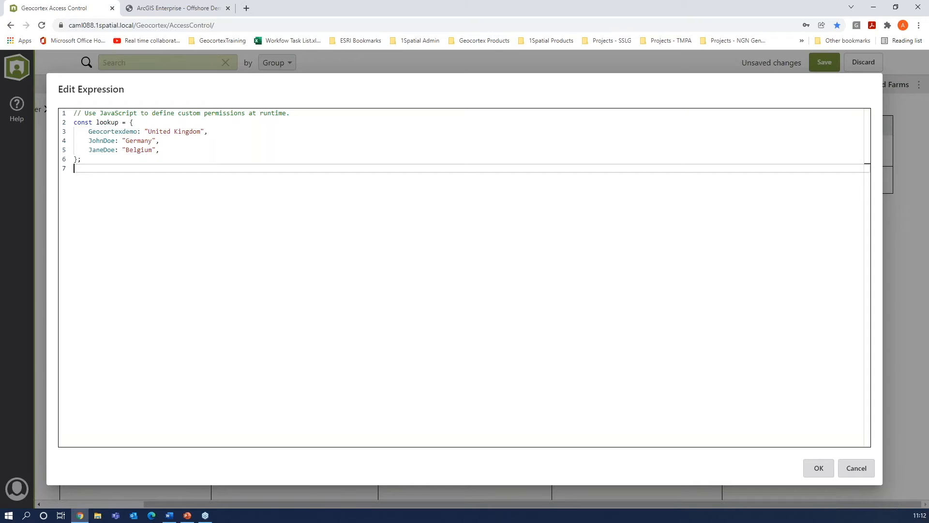
Step: Declare a constant below the lookup object as const Country = lookup[user.name]
key(Return)
text(const )
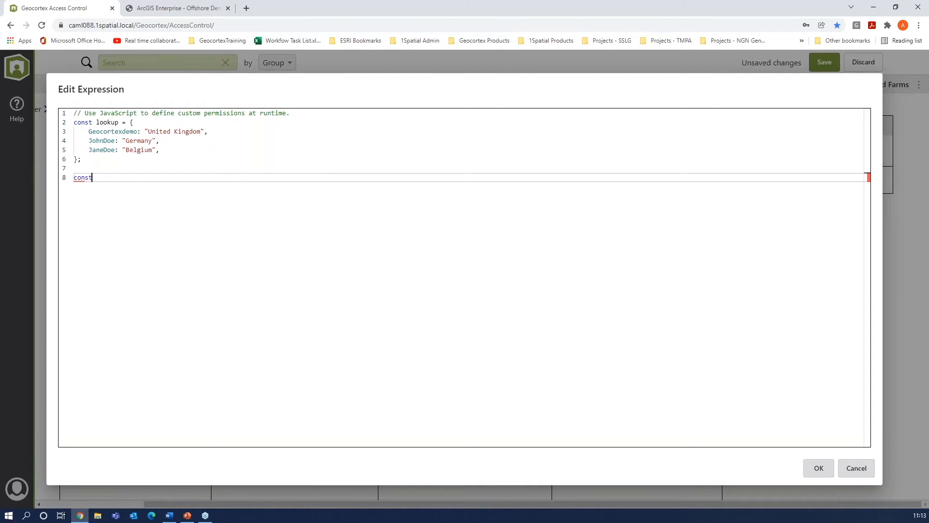
text(Country = lookup[user.)
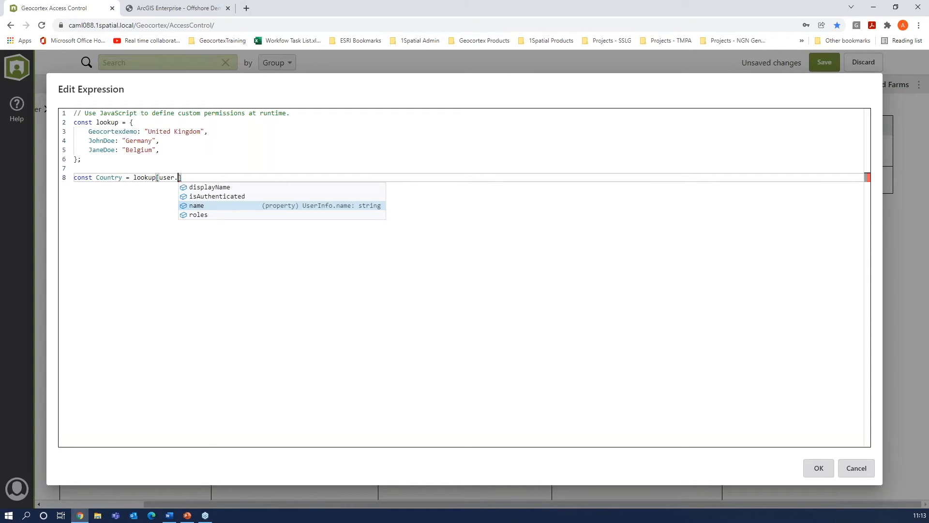
key(Return)
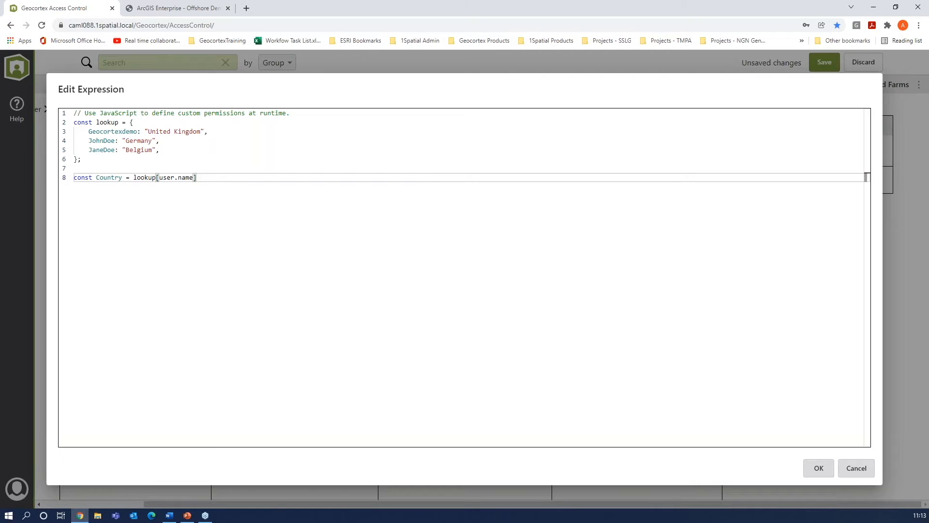
key(Return)
key(Return)
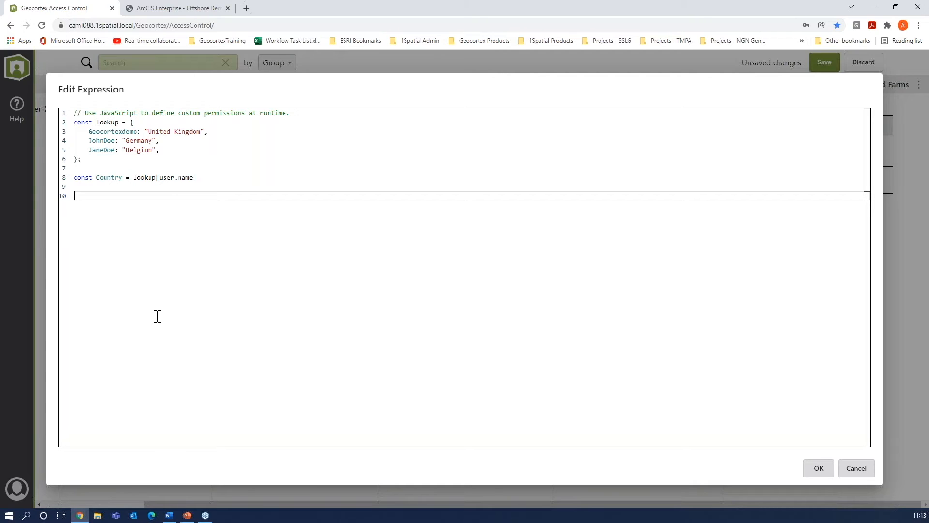
Step: Add an if(Country) block with braces below the Country constant
text(if)
text((Countyr)
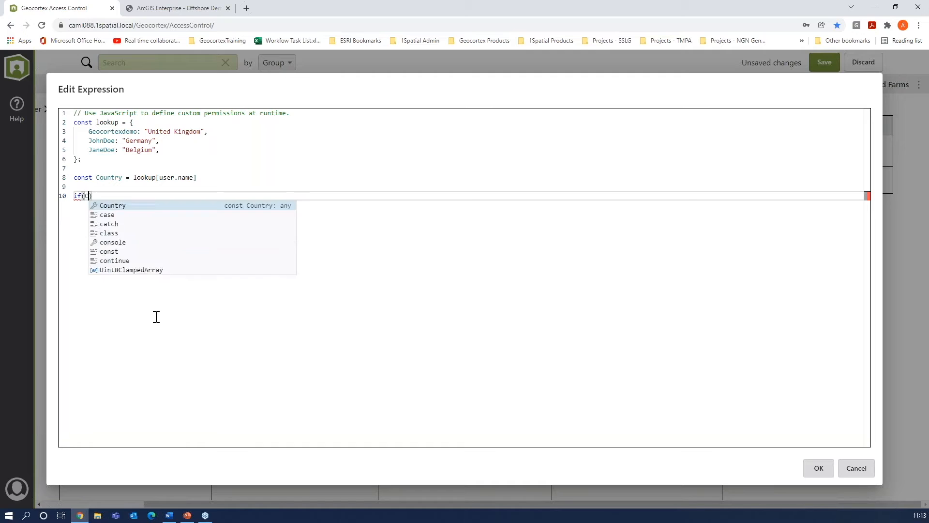
key(Tab)
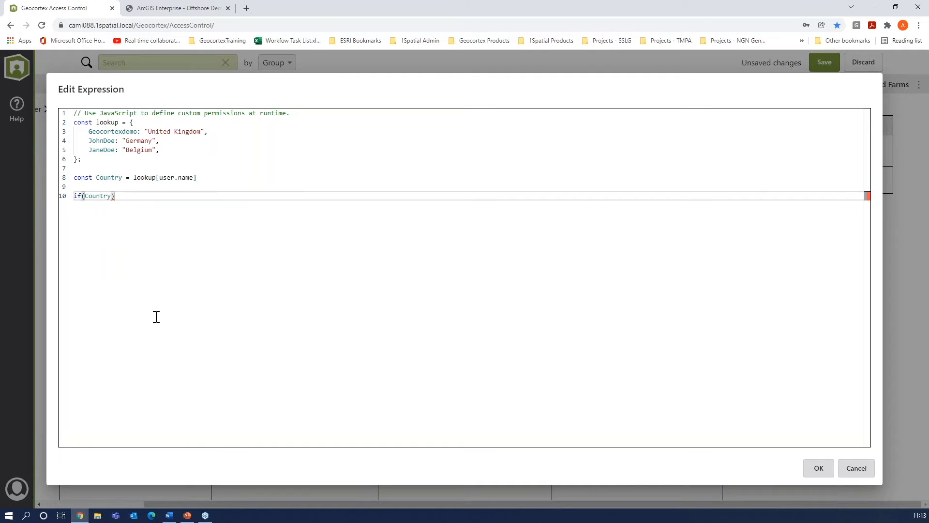
key(End)
text({)
key(Return)
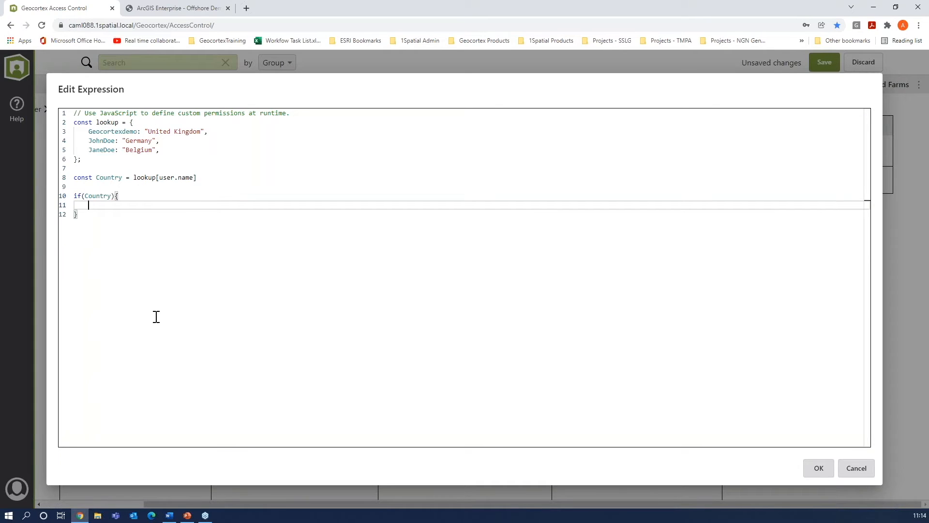
Step: Call setAttributeFilter(`Country = '${Country}'`); inside the if block
text(setAt)
key(Return)
text(()
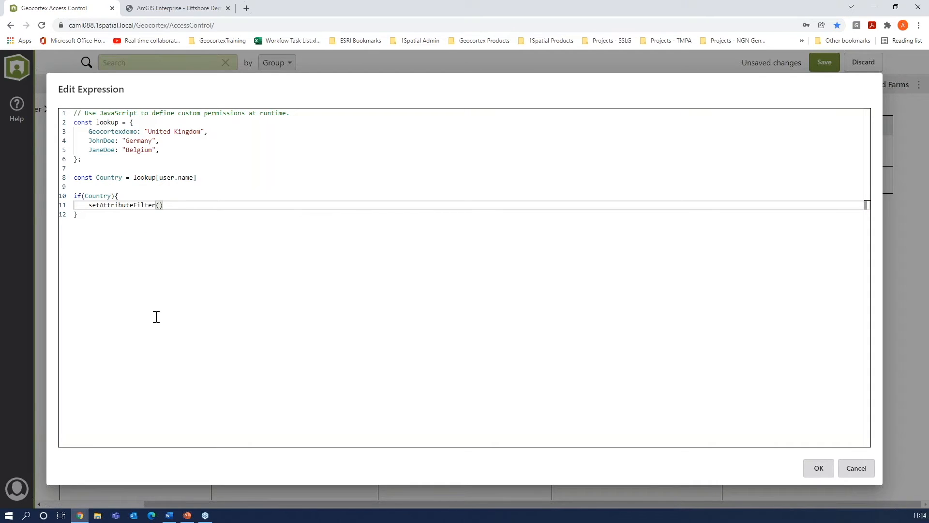
text(`Country = '${Coumt)
key(BackSpace)
key(BackSpace)
text(ntry}'`);)
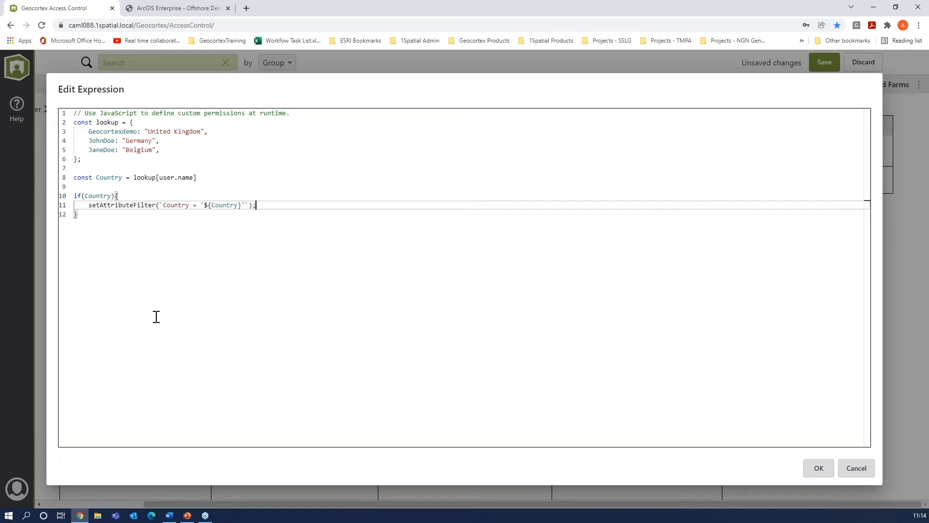
Step: Add an else branch that calls setAttributeFilter("1=0"), accept the expression and save the permission changes
key(Down)
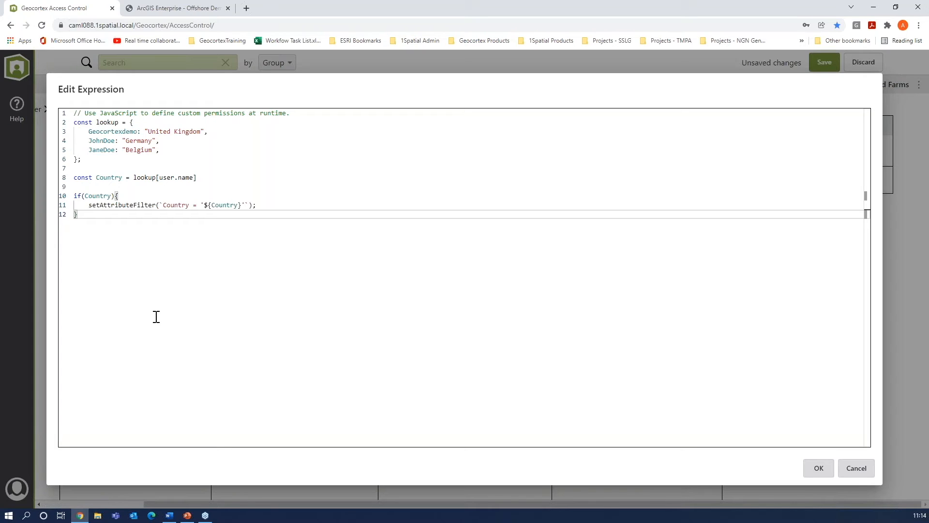
click(156, 317)
text(else {)
key(Return)
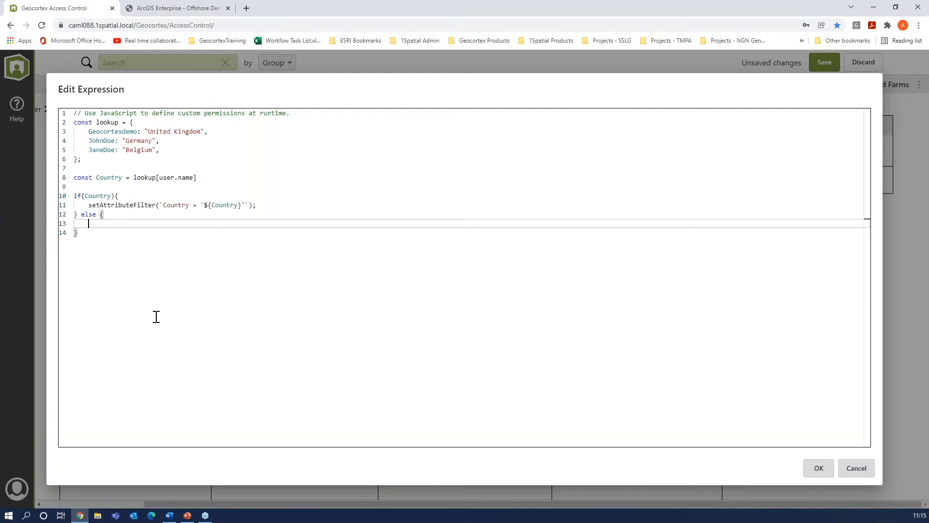
text(setA)
key(Tab)
text(()
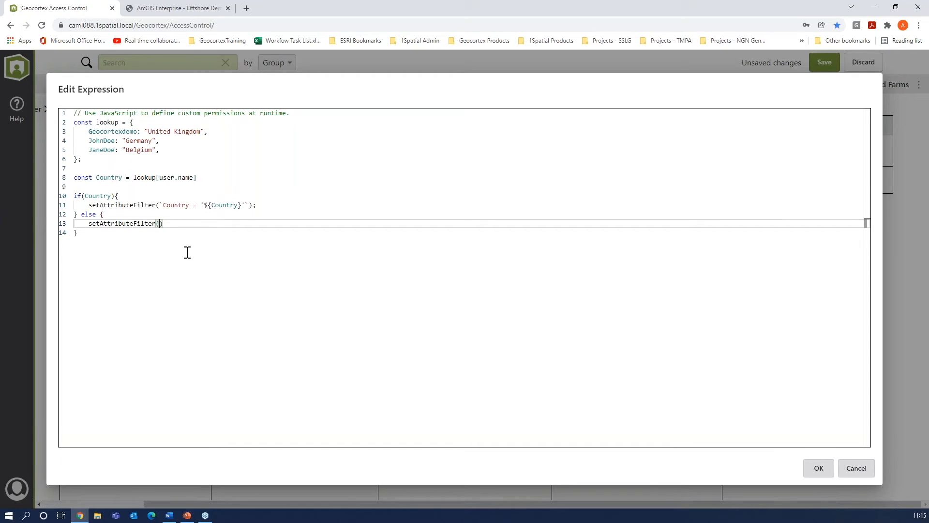
text("1=0)
click(108, 234)
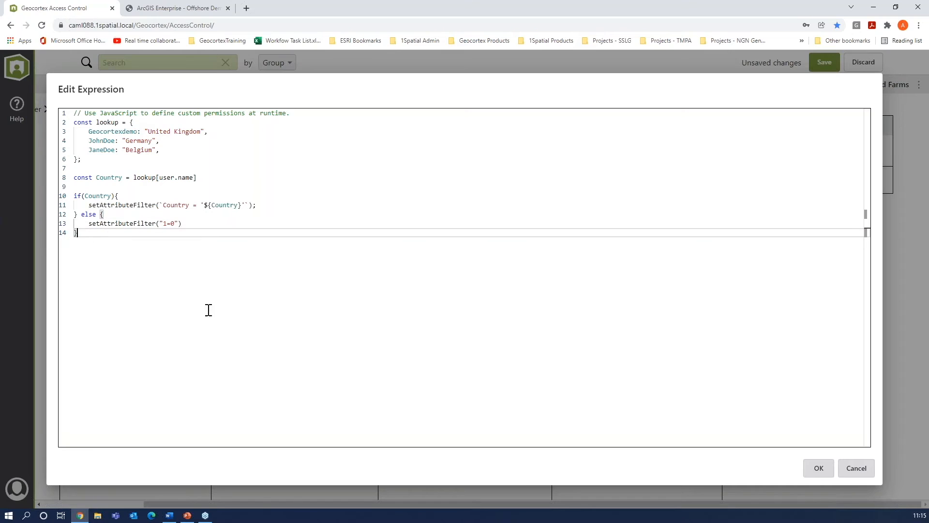
click(817, 468)
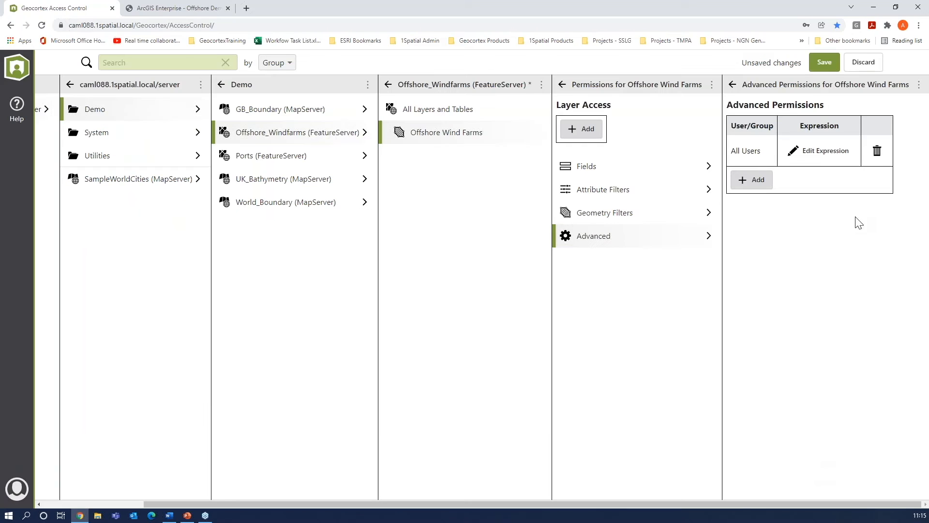
click(821, 63)
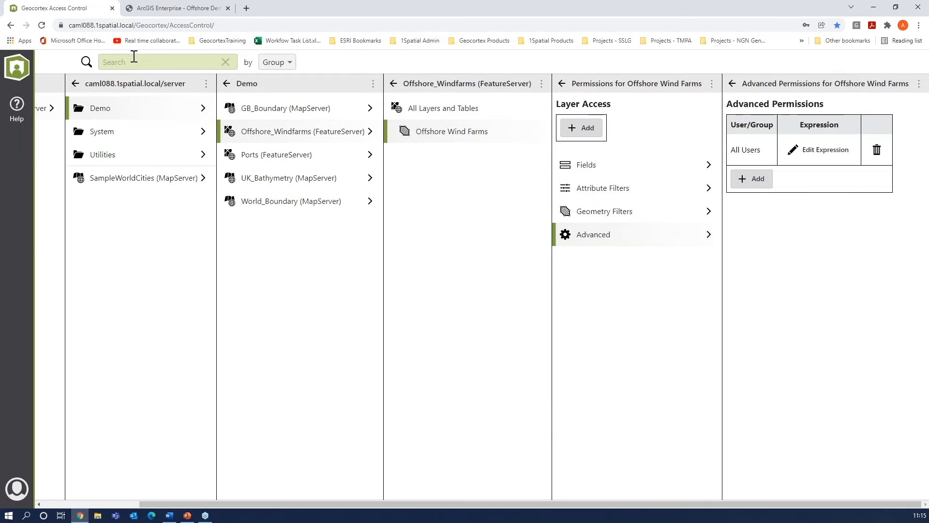
Step: Reload the Offshore Demo web map and check the wind farms shown around the UK and North Sea coasts
click(174, 10)
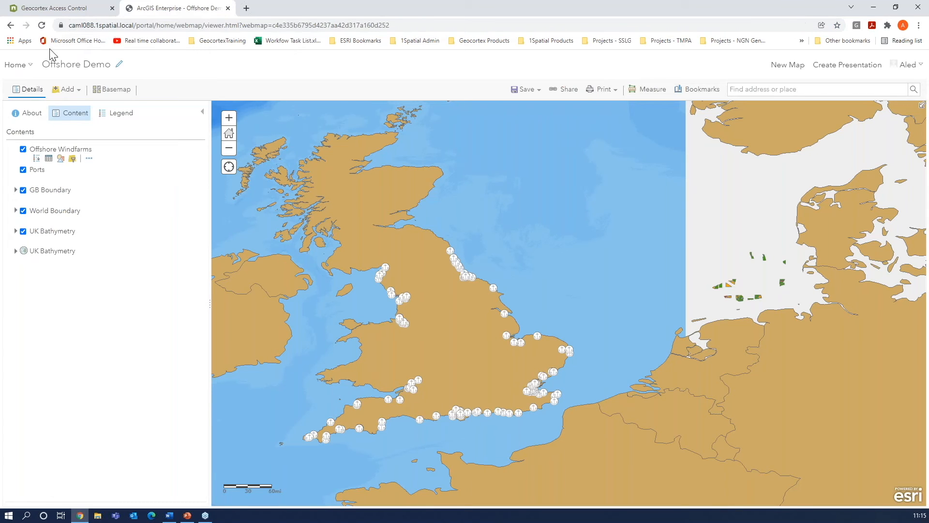
click(43, 25)
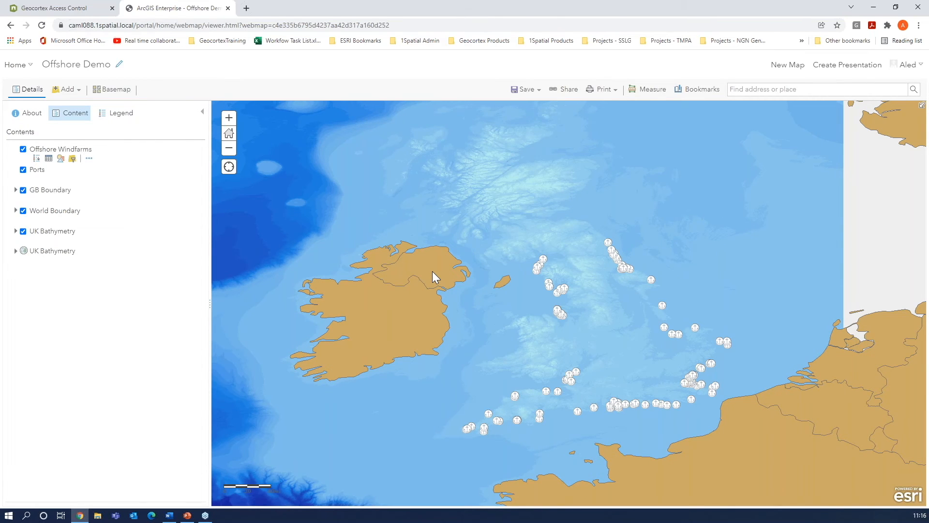
drag(737, 271, 704, 277)
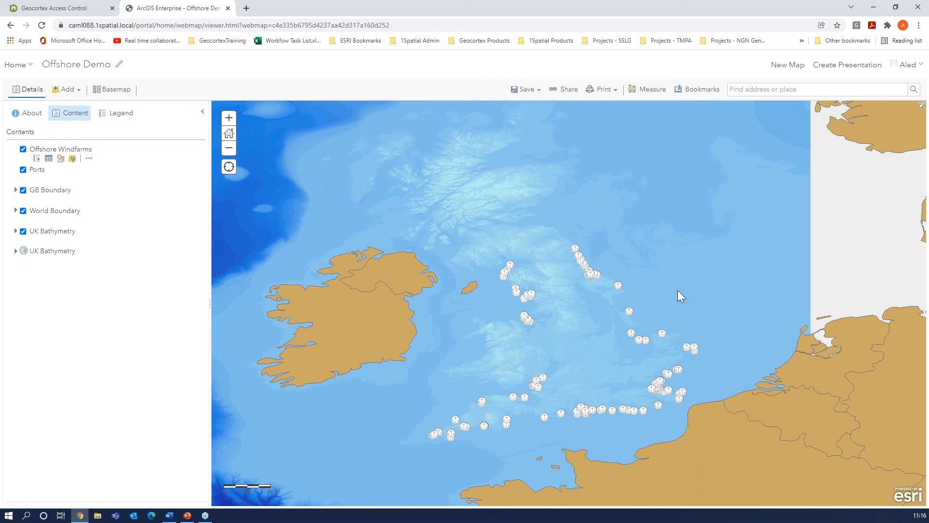
Step: Copy the Offshore Demo web map's address and open it in a new incognito window
drag(680, 268, 601, 274)
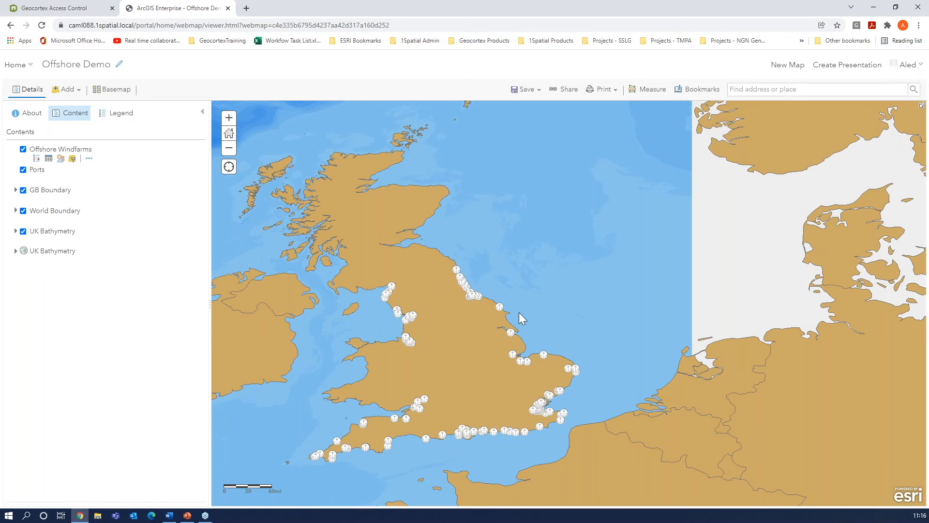
click(264, 26)
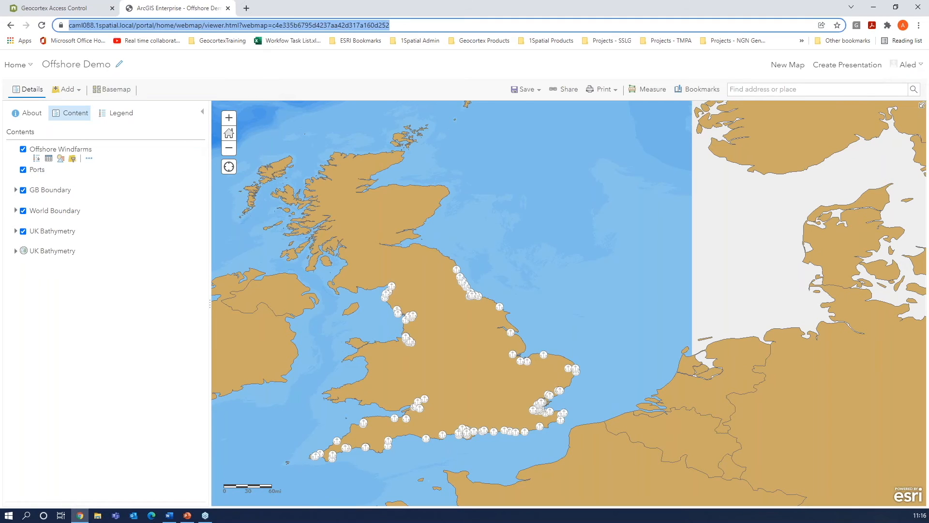
right_click(283, 26)
click(308, 81)
click(918, 26)
click(869, 64)
right_click(166, 24)
click(257, 96)
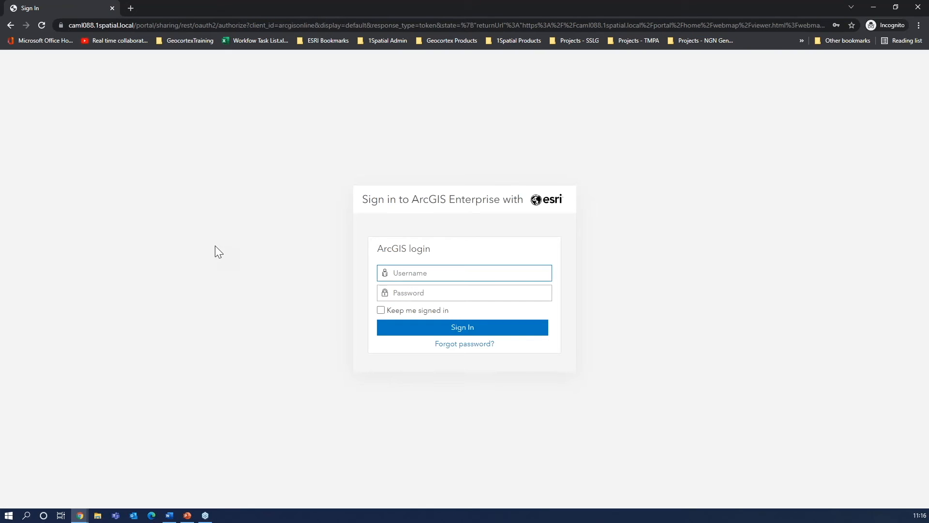
Step: Try to sign in to ArcGIS Enterprise with the username Geocortexdemo and the account password
text(Geocortexdemo)
key(Tab)
text(••••••••••••••)
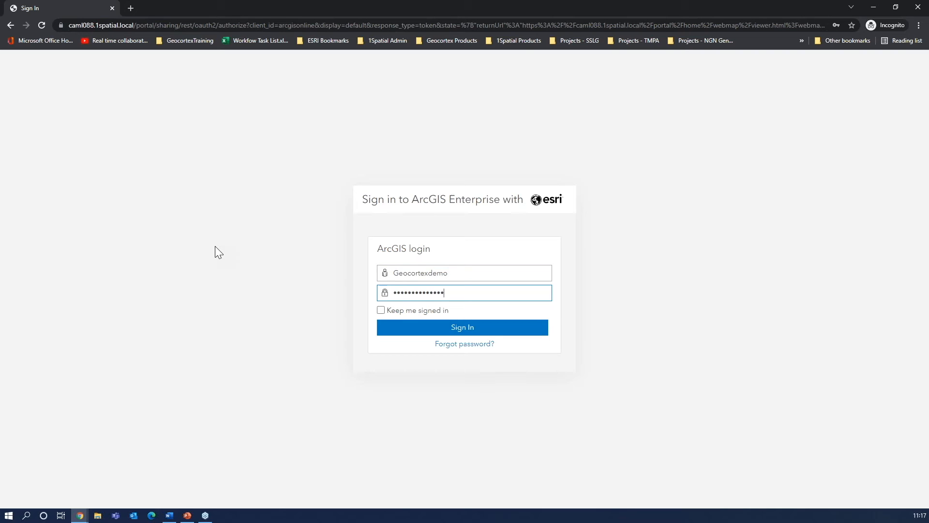
key(Return)
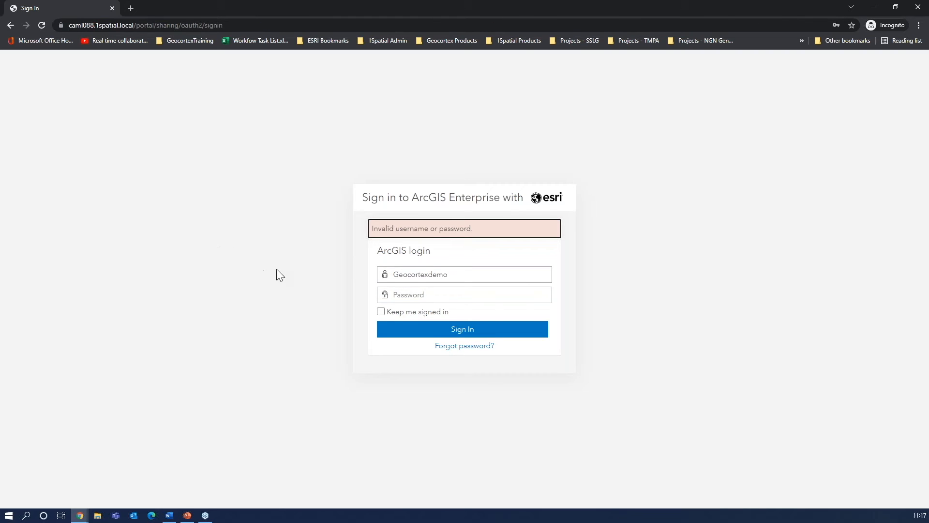
Step: Re-enter the account password for Geocortexdemo and sign in to the web map
click(398, 295)
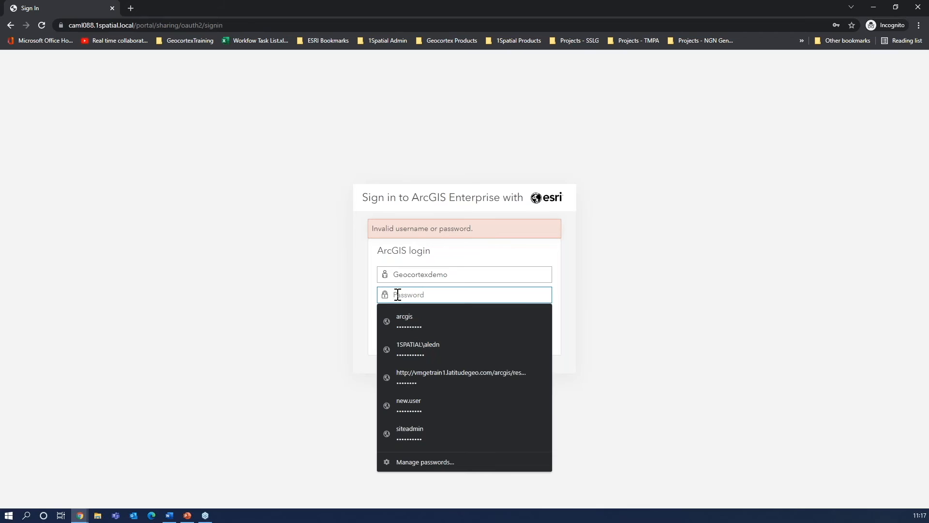
text(•••••••••)
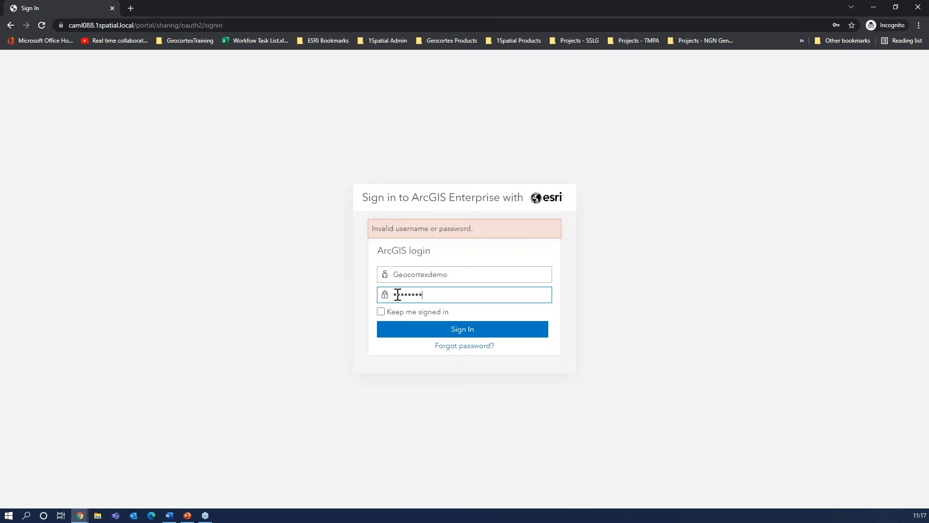
text(••••)
key(Return)
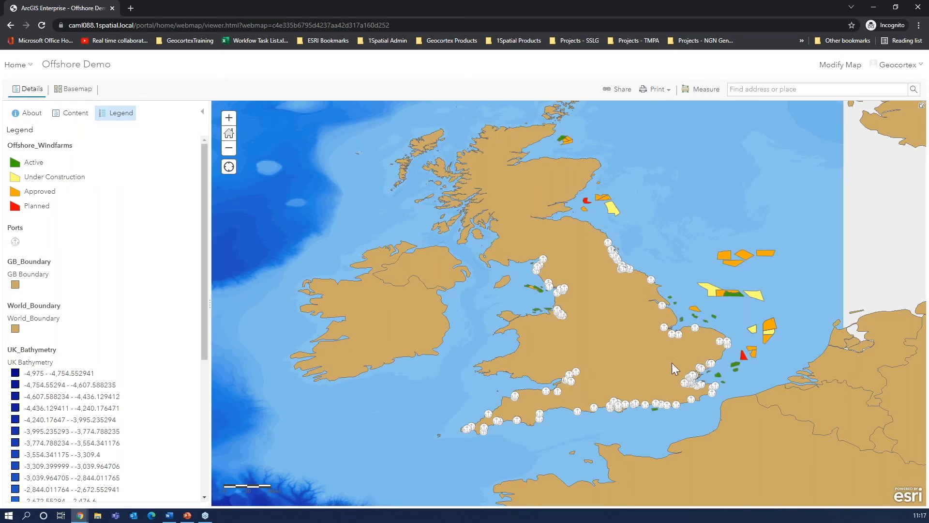
Step: Check the details of two North Sea wind farms and one off England's south coast, and close the incognito window
drag(608, 312, 550, 321)
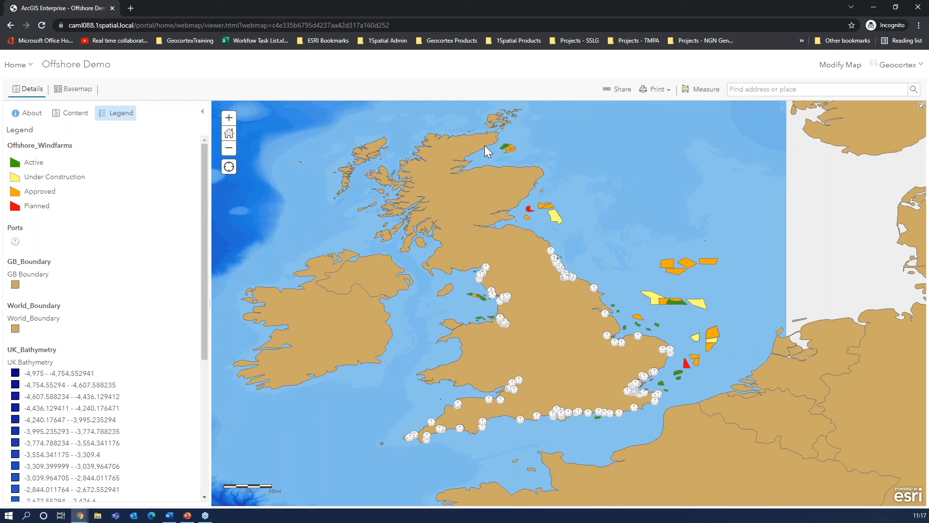
drag(729, 375, 607, 413)
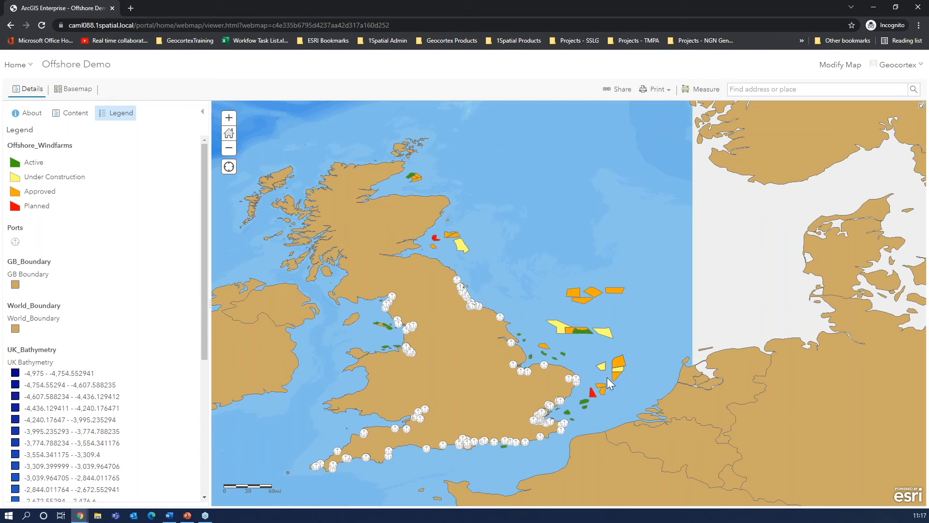
click(621, 291)
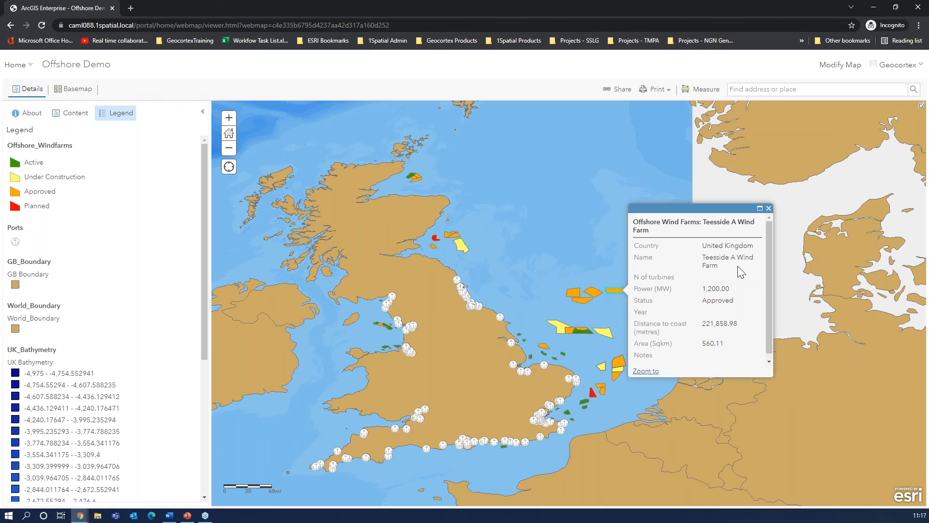
click(769, 208)
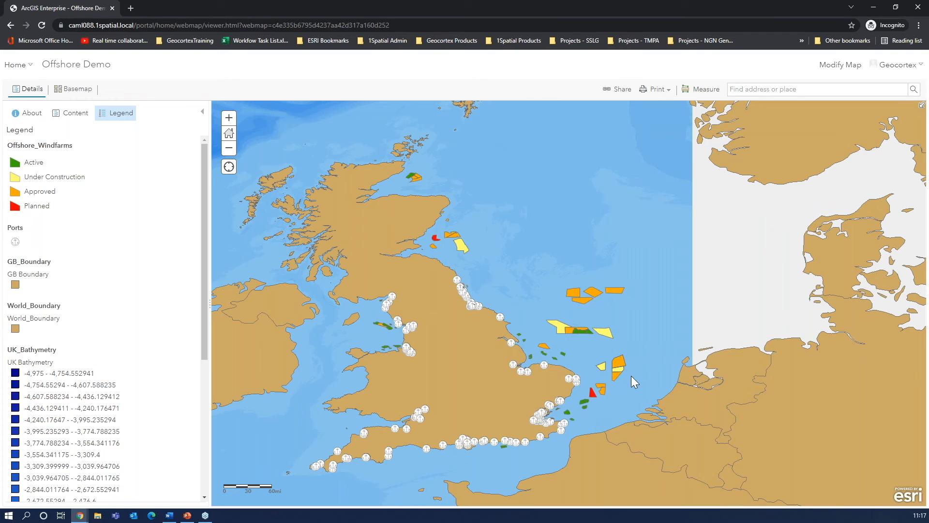
click(618, 374)
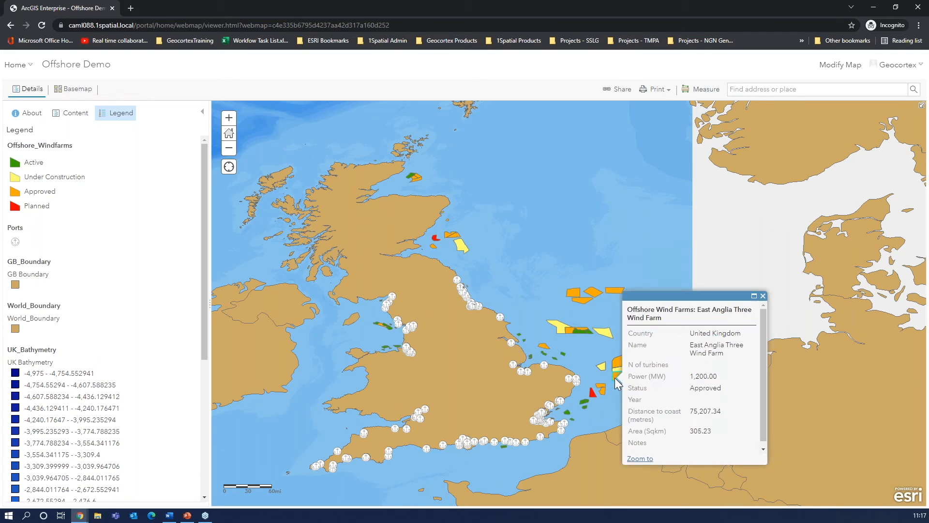
click(763, 296)
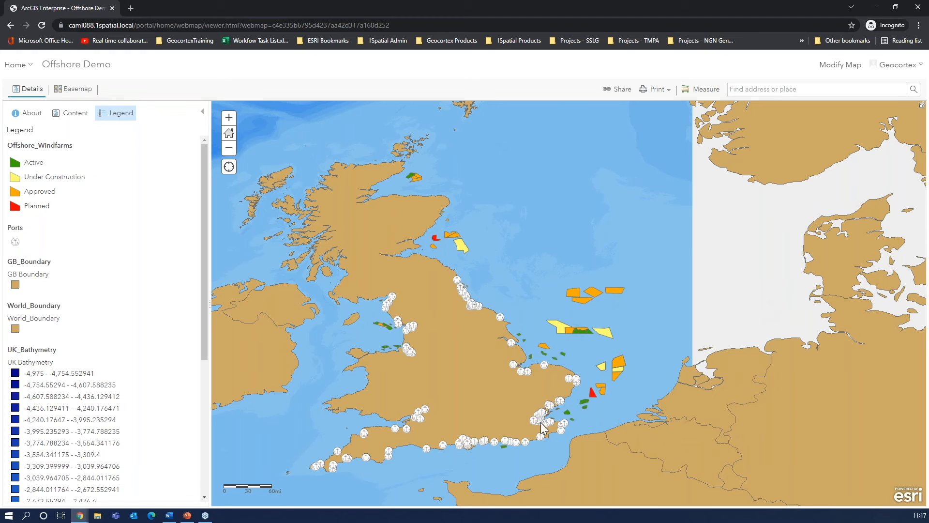
click(501, 446)
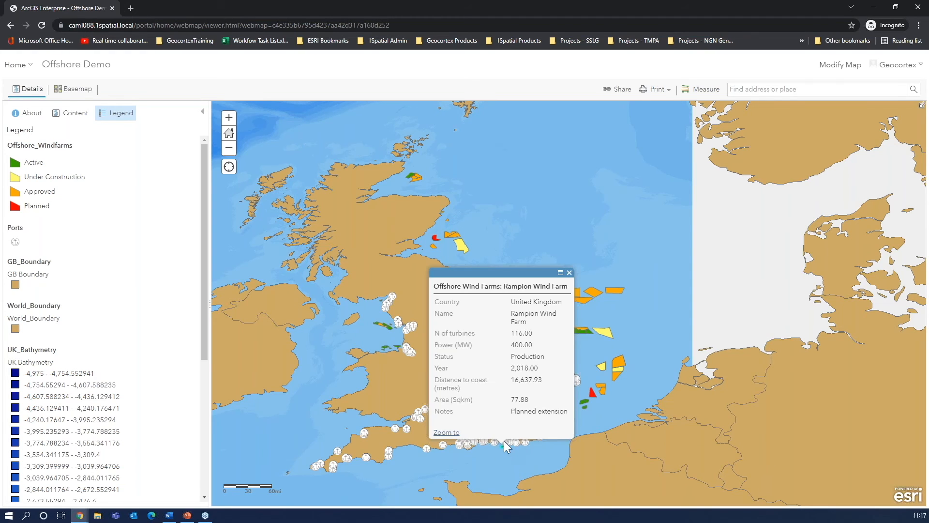
click(569, 274)
click(916, 5)
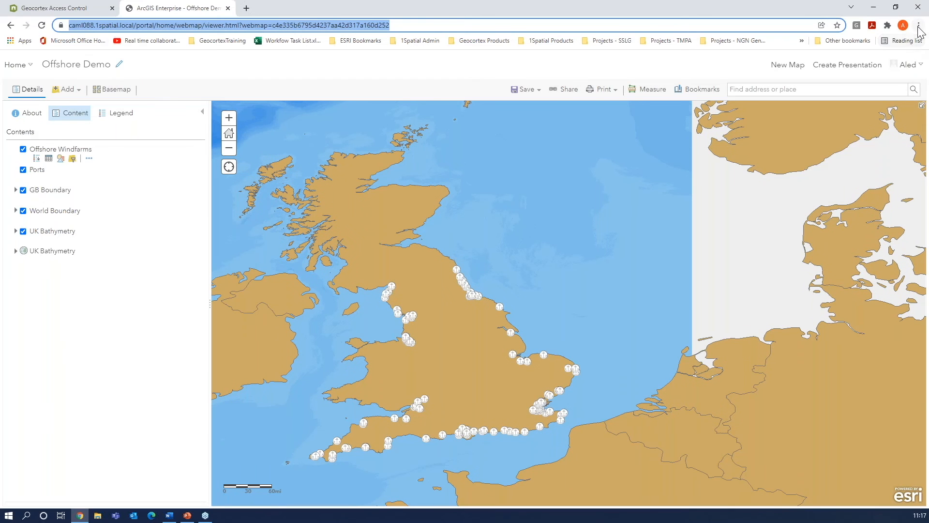
Step: Open the copied web map address in a new incognito window and sign in with the Germany user's username and password
click(919, 25)
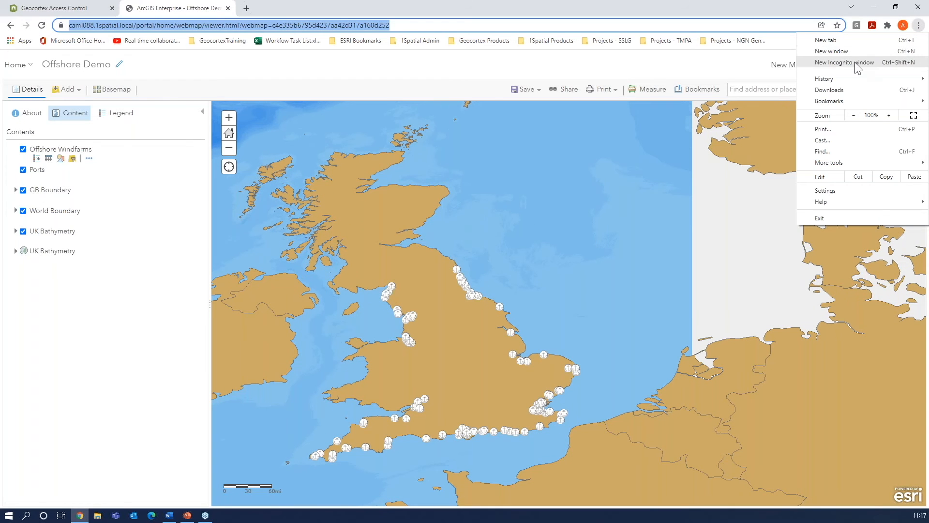
click(857, 64)
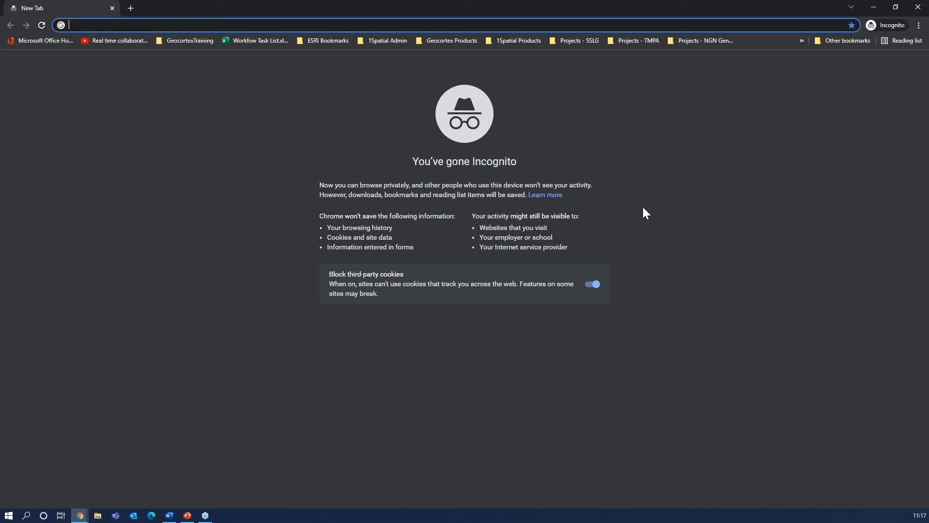
key(ctrl+v)
key(Return)
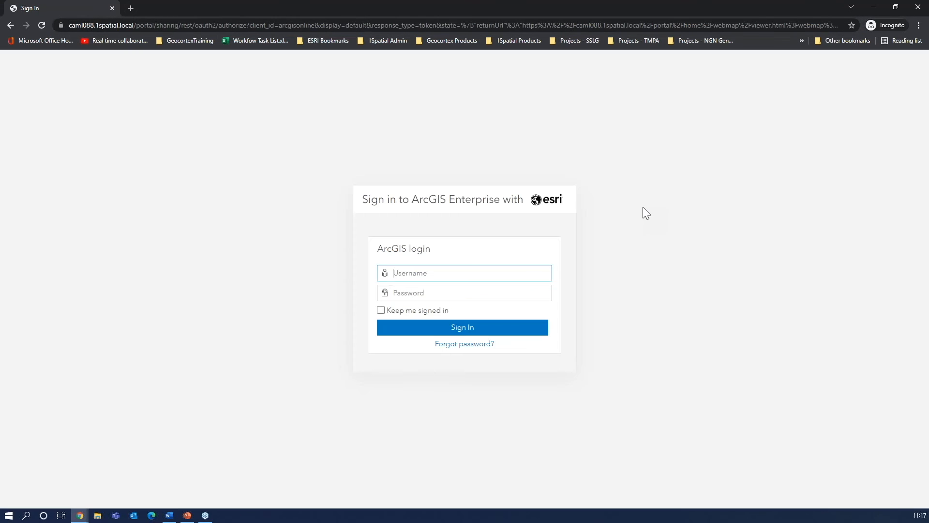
text(JohnDoe)
key(Tab)
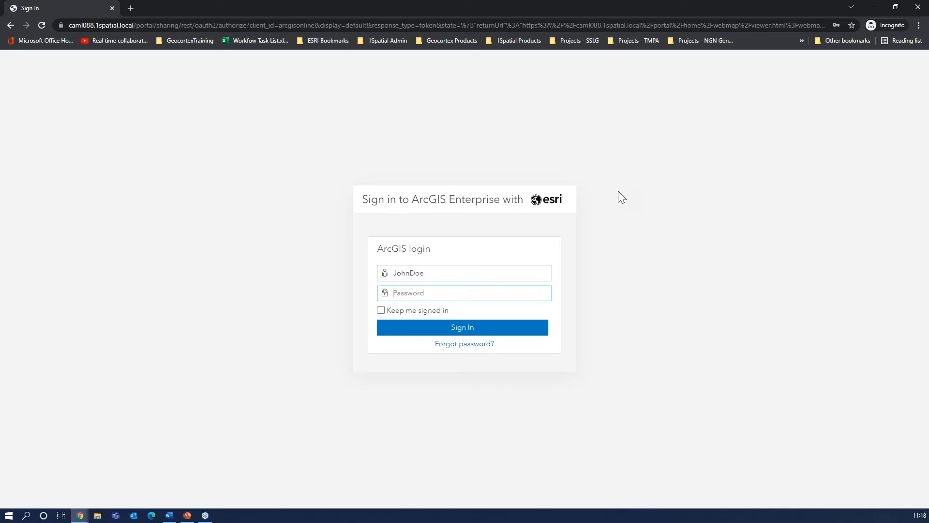
text(••••••••)
key(Return)
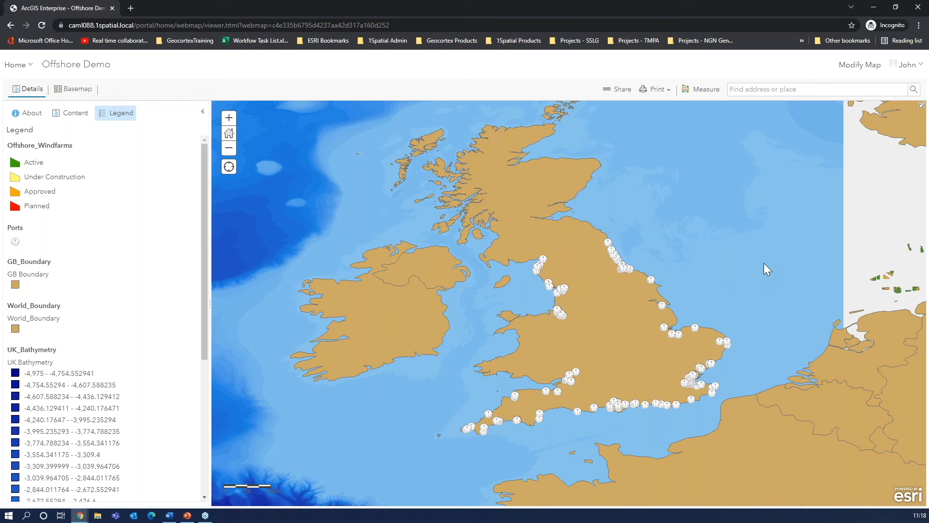
Step: Check the details of a wind farm off the German North Sea coast and close the incognito window
drag(764, 263, 490, 285)
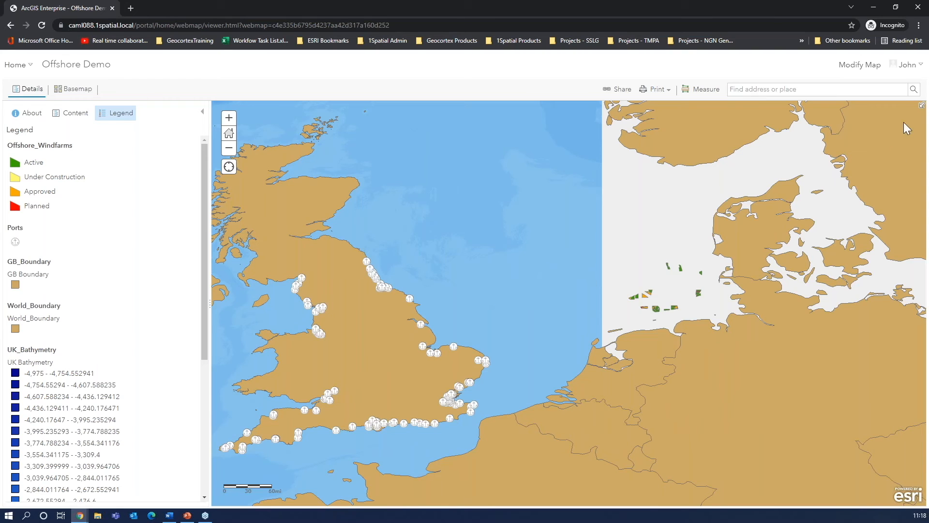
click(699, 293)
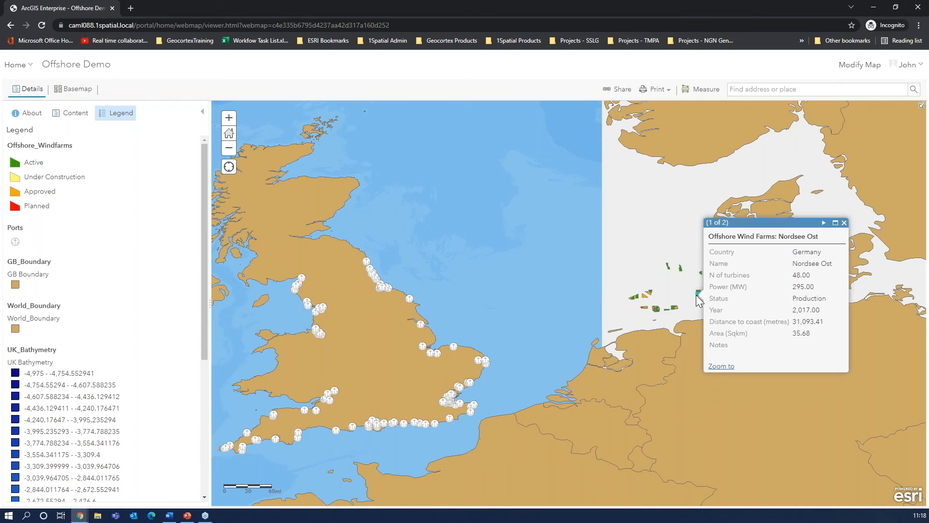
click(844, 223)
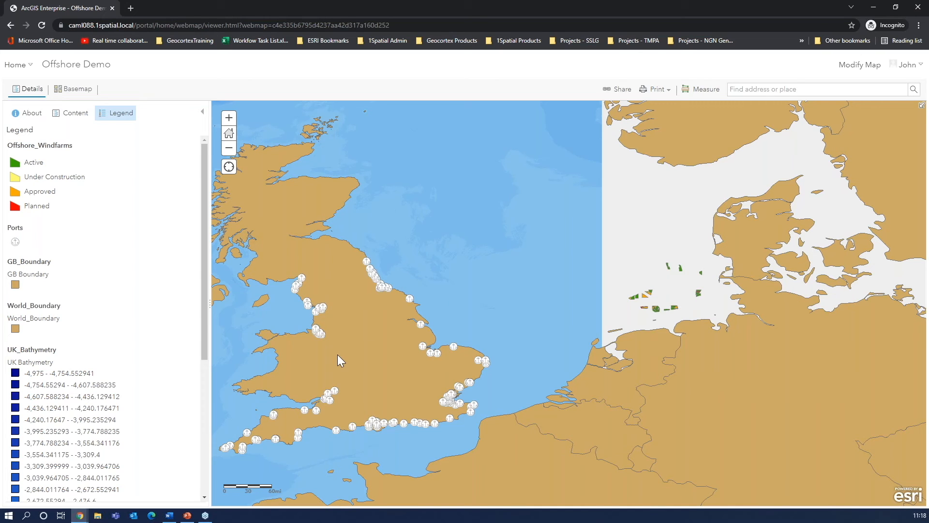
click(918, 8)
Step: Open the web map address in another incognito window and sign in with the Belgium user's username and password
click(919, 25)
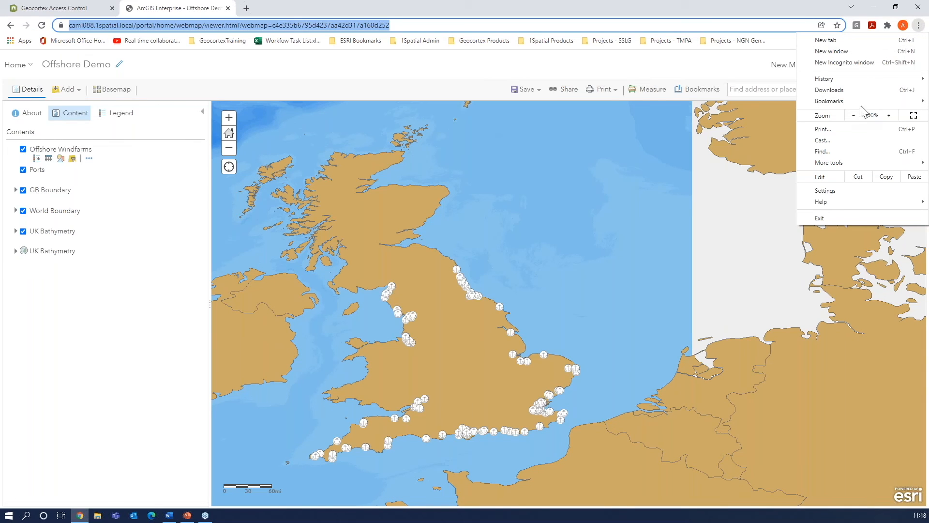
click(846, 63)
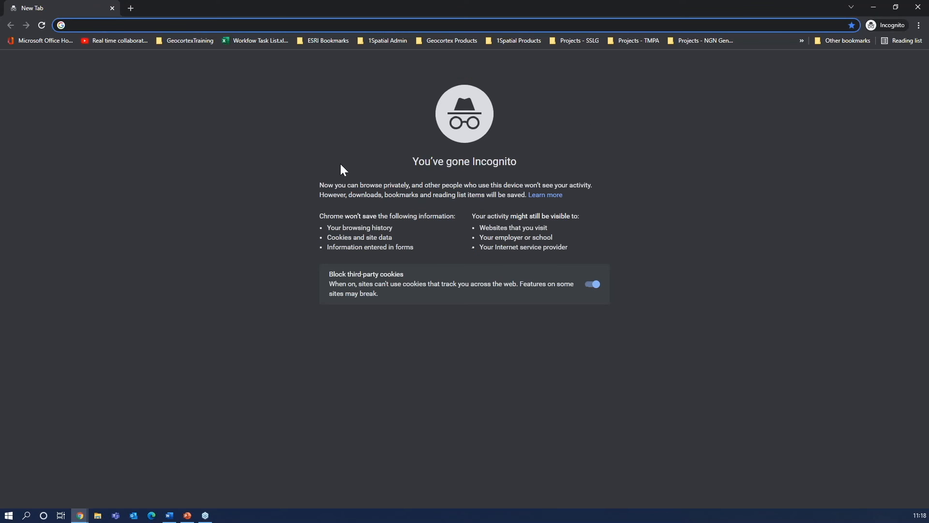
key(ctrl+v)
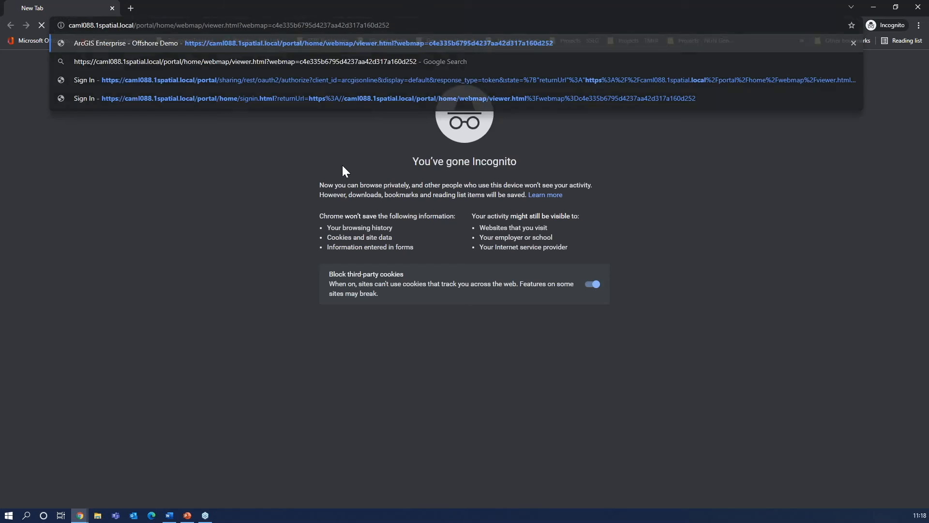
key(Return)
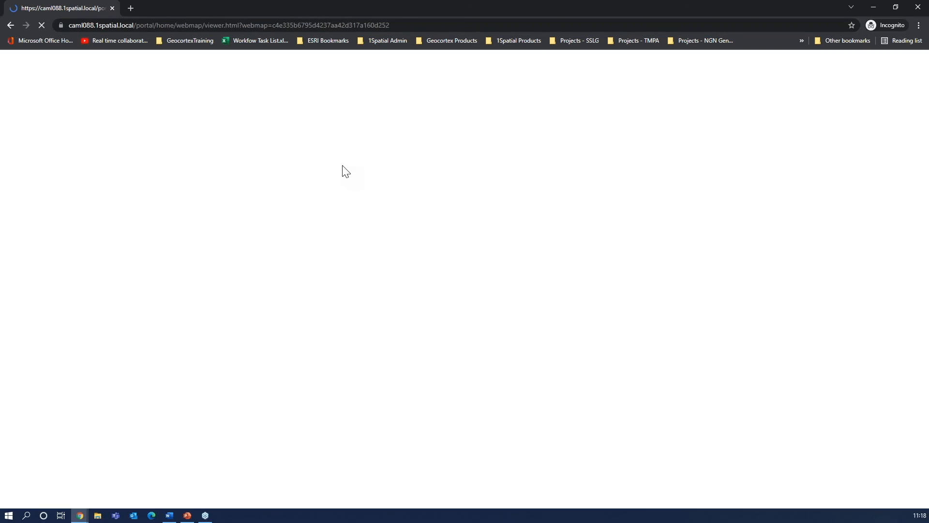
text(JaneDoe)
key(Tab)
text(•••••••)
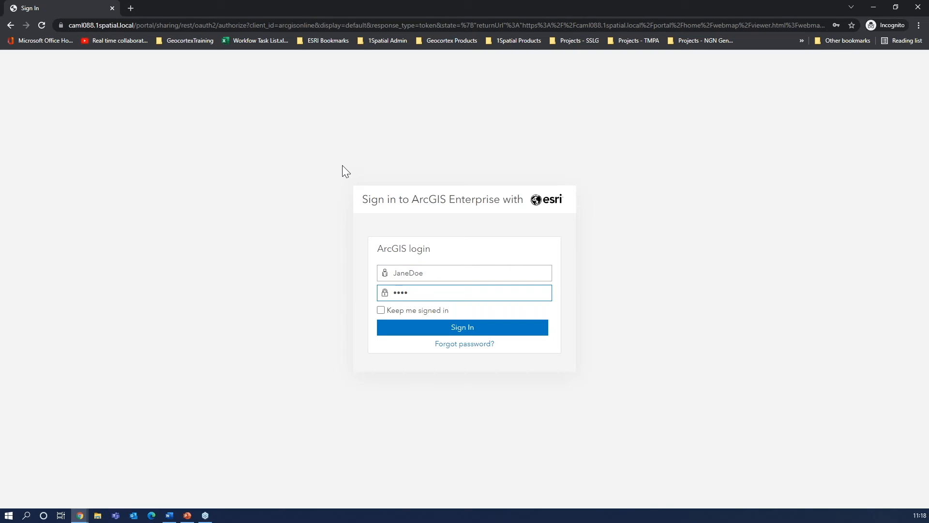
text(•)
key(Return)
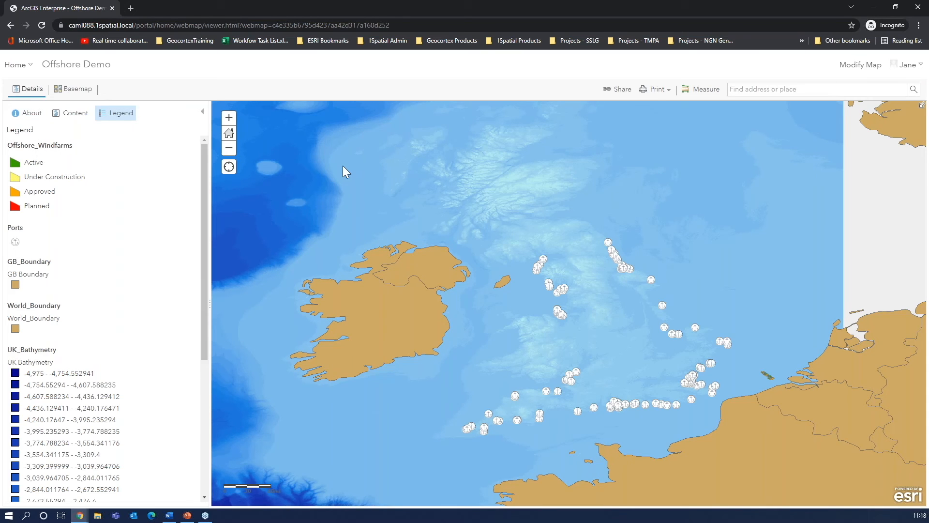
Step: Check the details of the wind farms in the cluster off the Belgian coast
drag(742, 304, 627, 290)
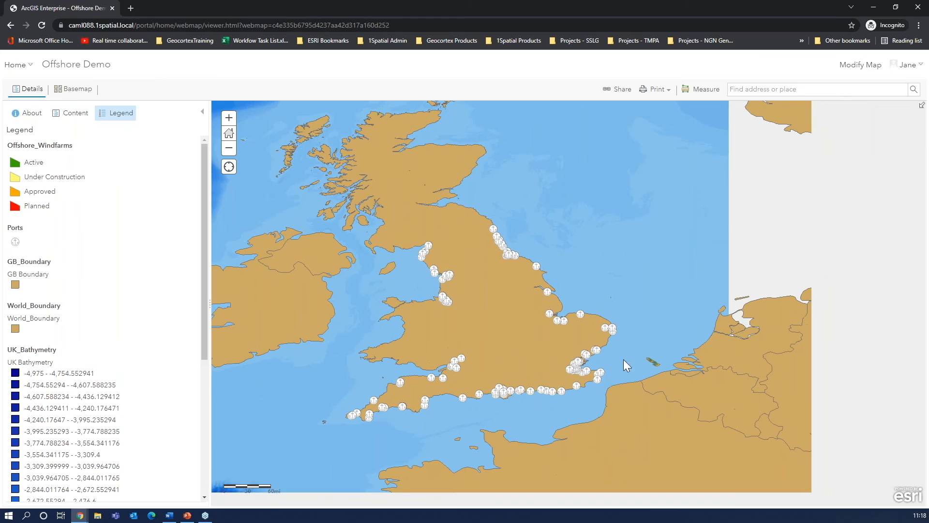
click(659, 367)
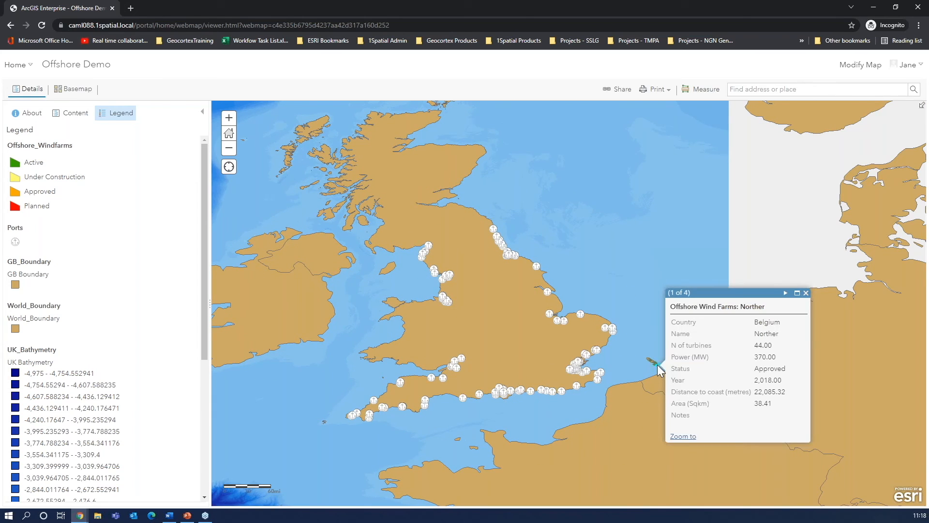
click(649, 358)
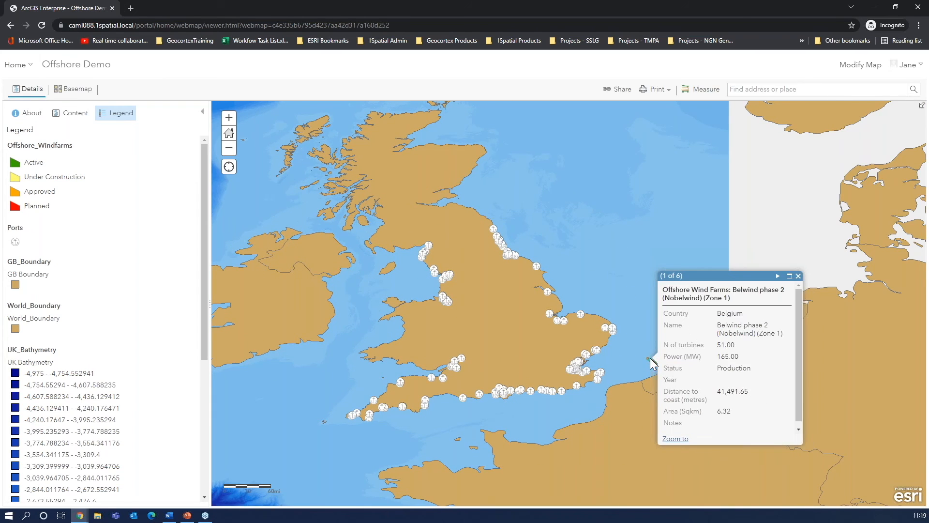
click(799, 276)
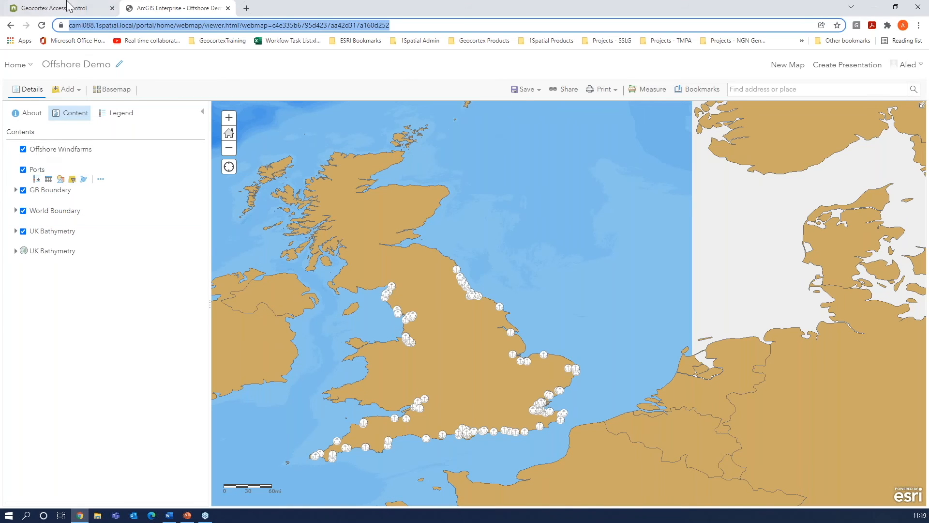
Step: Switch to Geocortex Access Control, review the All Users expression for Offshore Wind Farms and leave it without saving changes
click(68, 9)
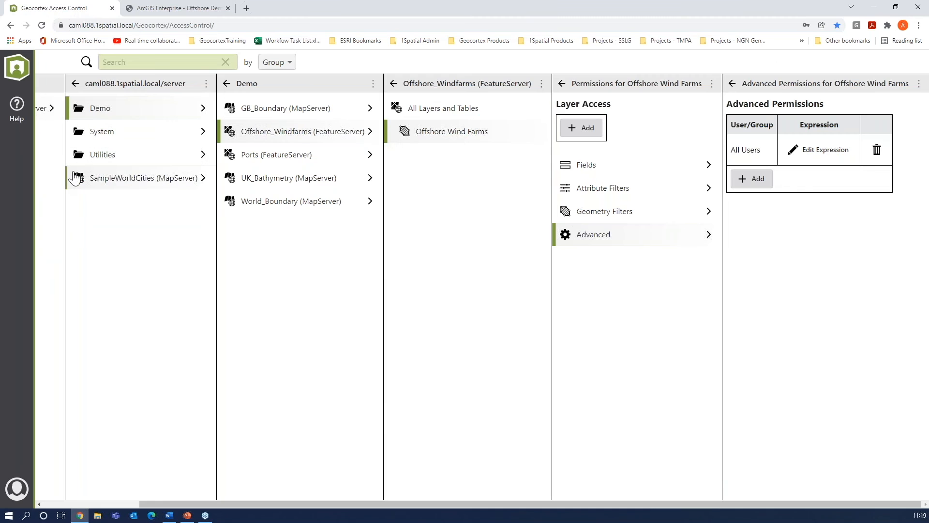
click(806, 156)
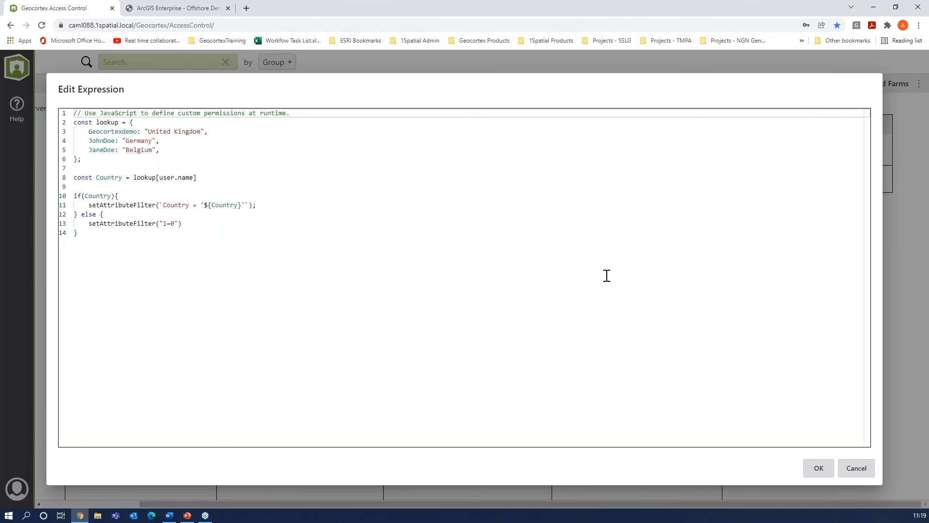
click(162, 151)
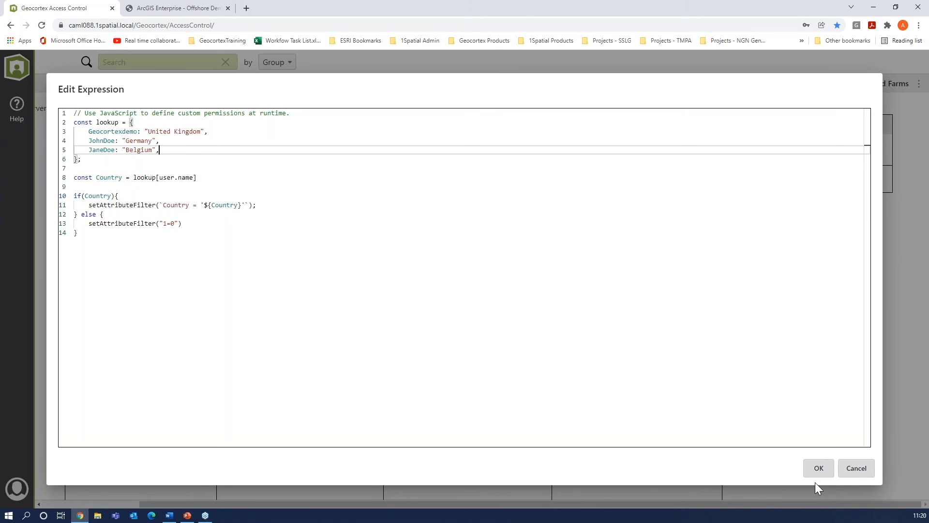
click(856, 470)
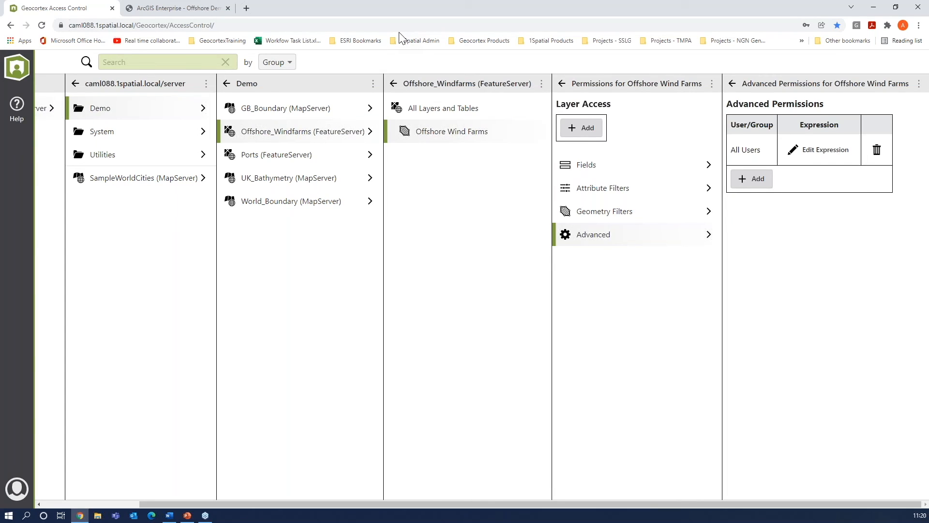
Step: Switch to the PowerPoint slide show and advance to the Additional Resources slide
click(188, 515)
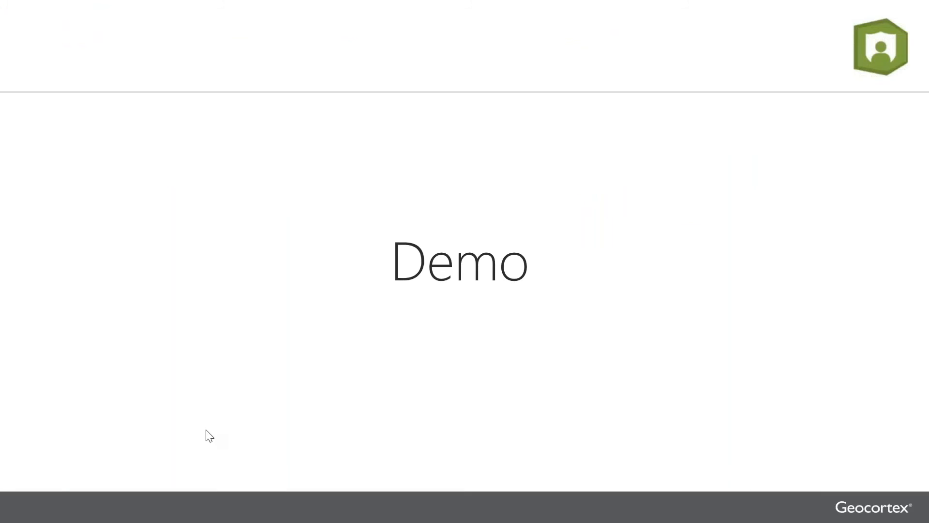
click(396, 375)
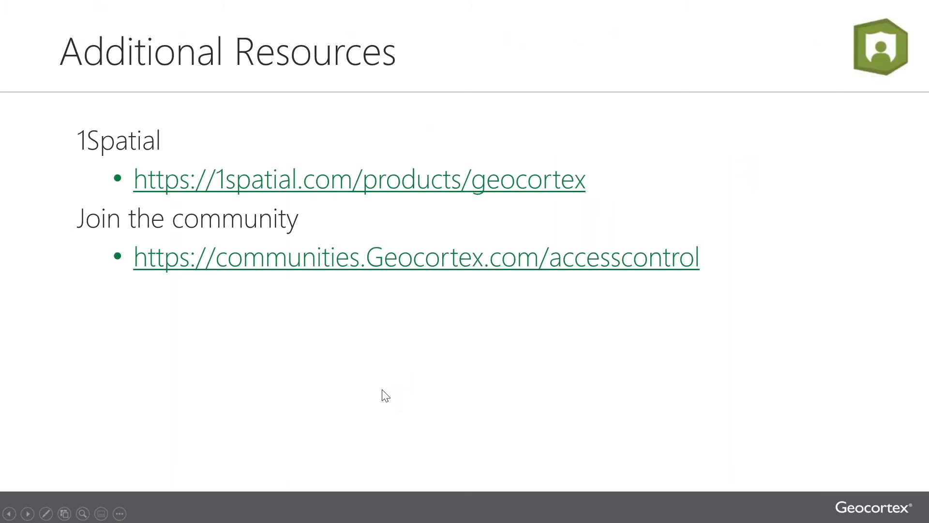